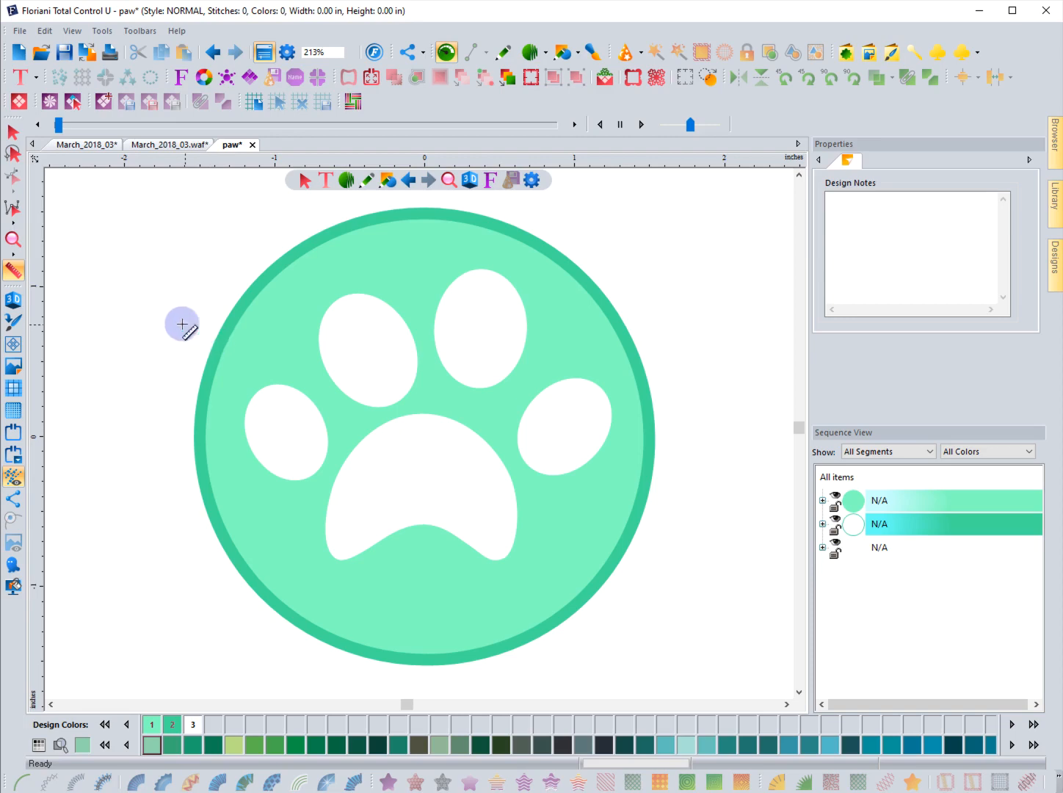
Switch to the March_2018_03.waf butterfly design and show its embroidery hoop.
left_click(86, 146)
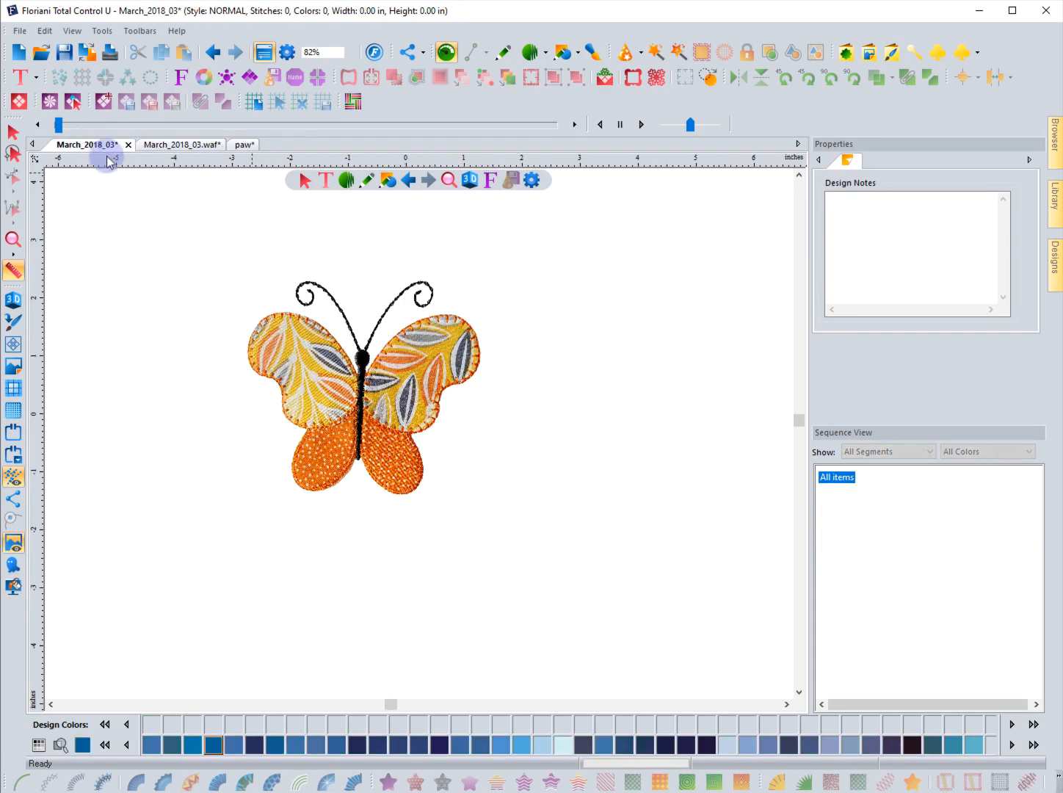
left_click(161, 146)
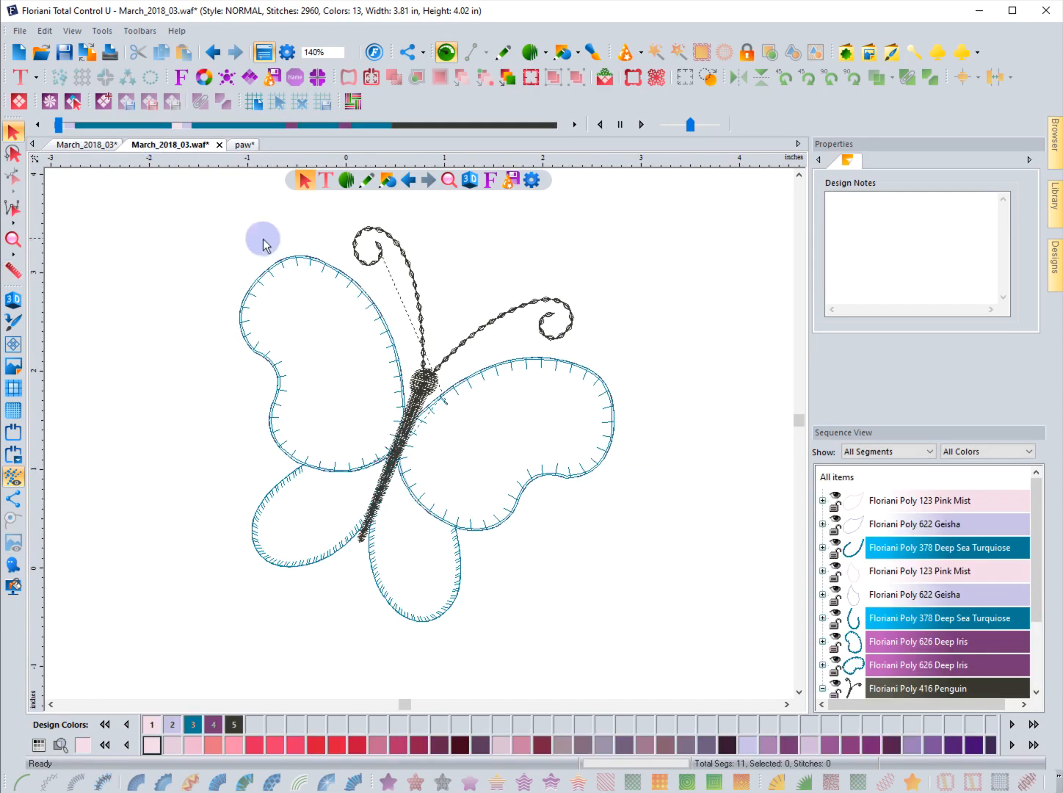
left_click(15, 435)
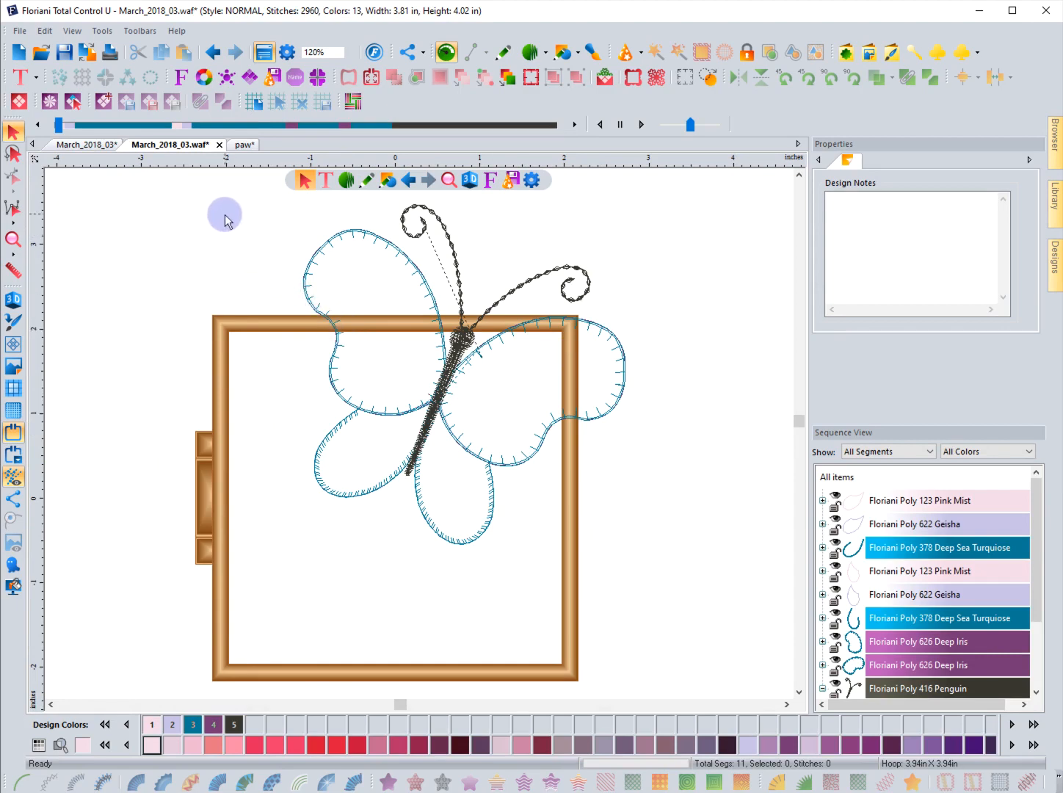
Select the whole butterfly, move it into the hoop area and fit it to the hoop.
left_click_drag(231, 200, 726, 584)
left_click_drag(455, 381, 402, 500)
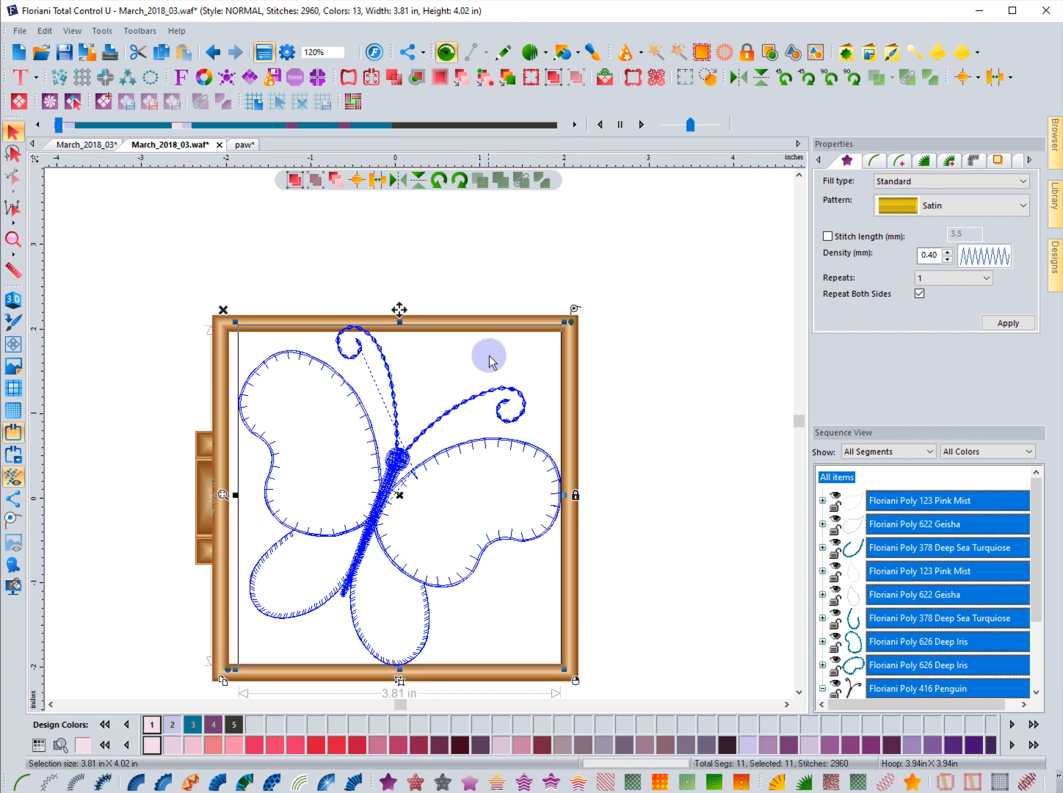
left_click(373, 79)
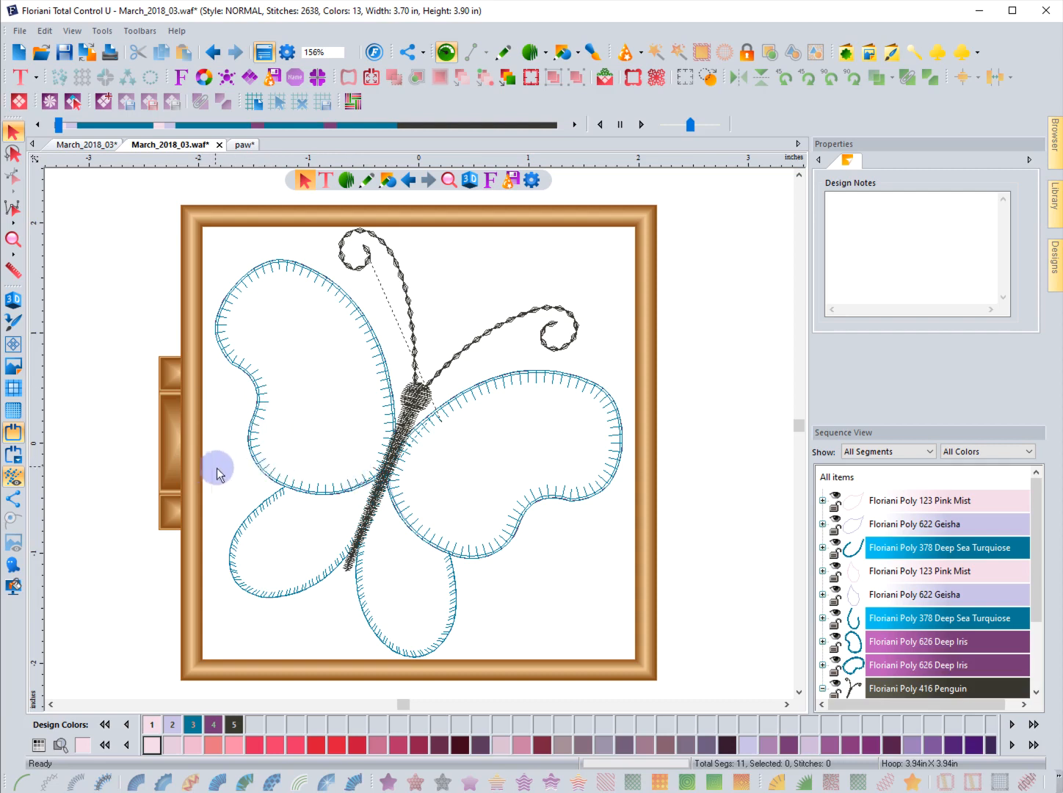
Change the hoop to the PES 200mm X 200mm size and fit the whole butterfly to it.
left_click(11, 456)
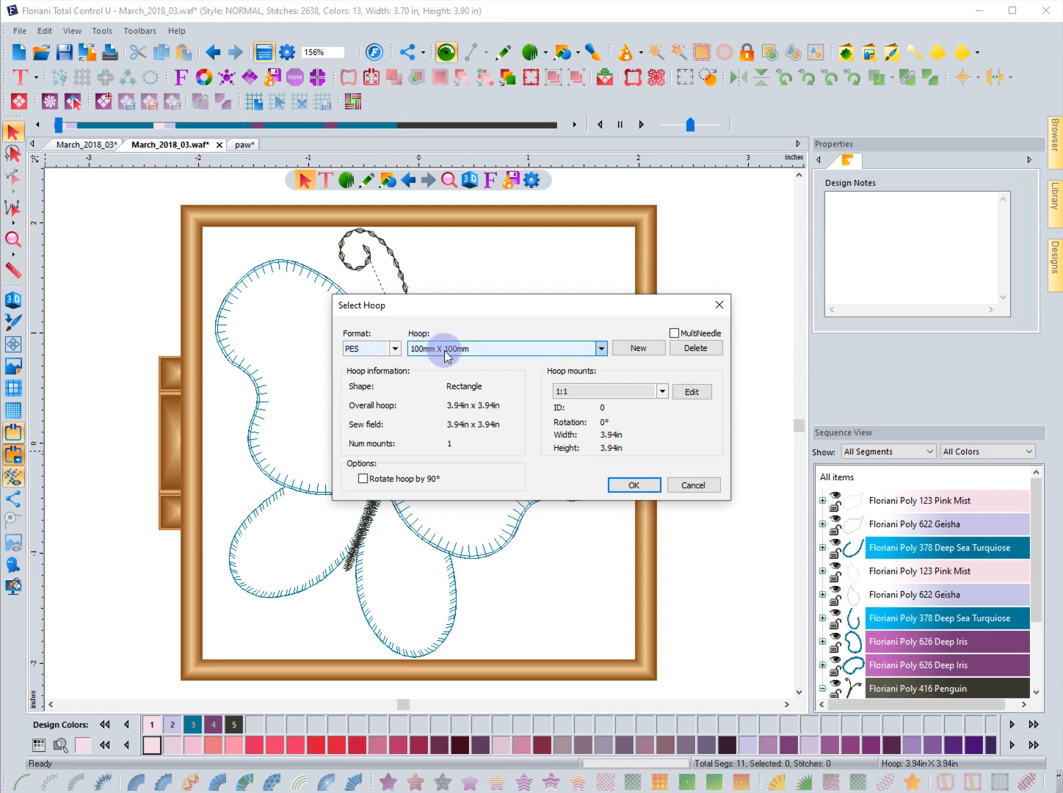
left_click(603, 348)
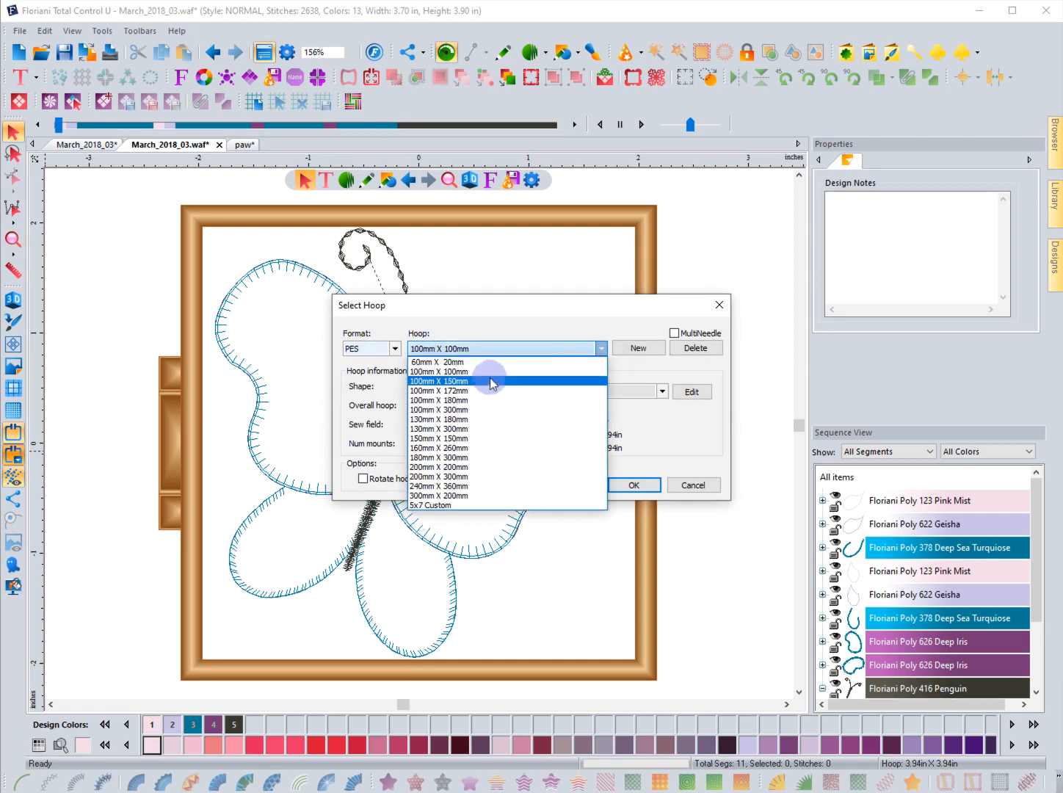
left_click(439, 468)
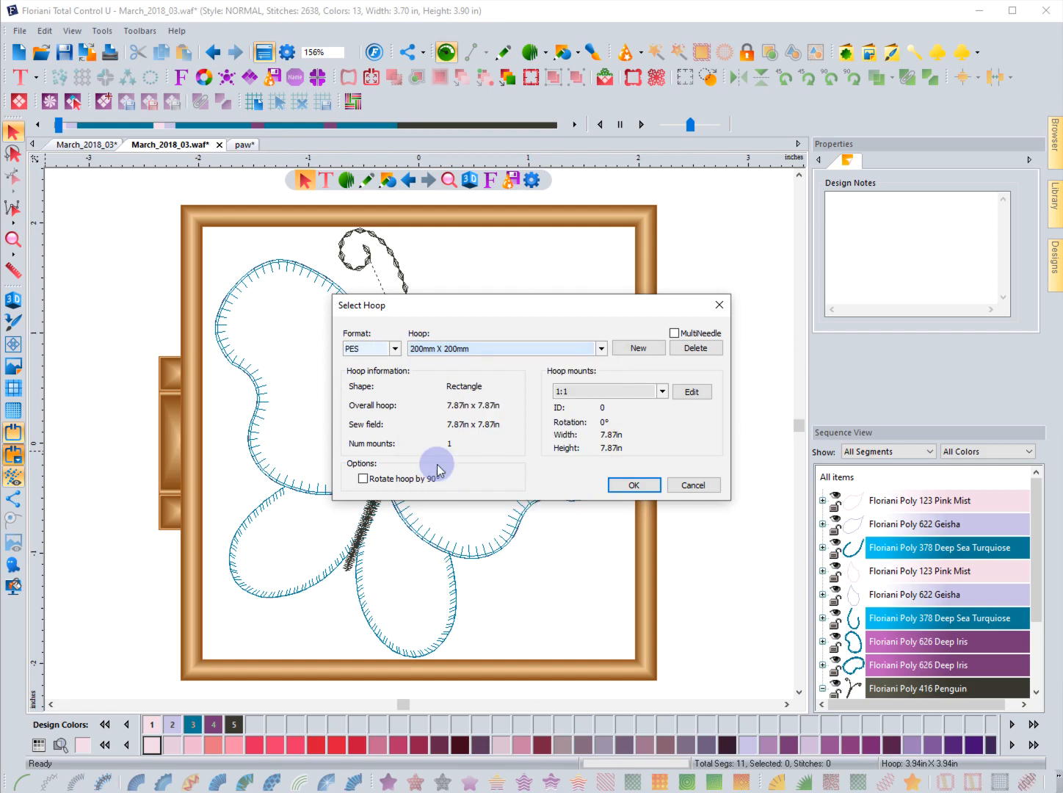
left_click(633, 485)
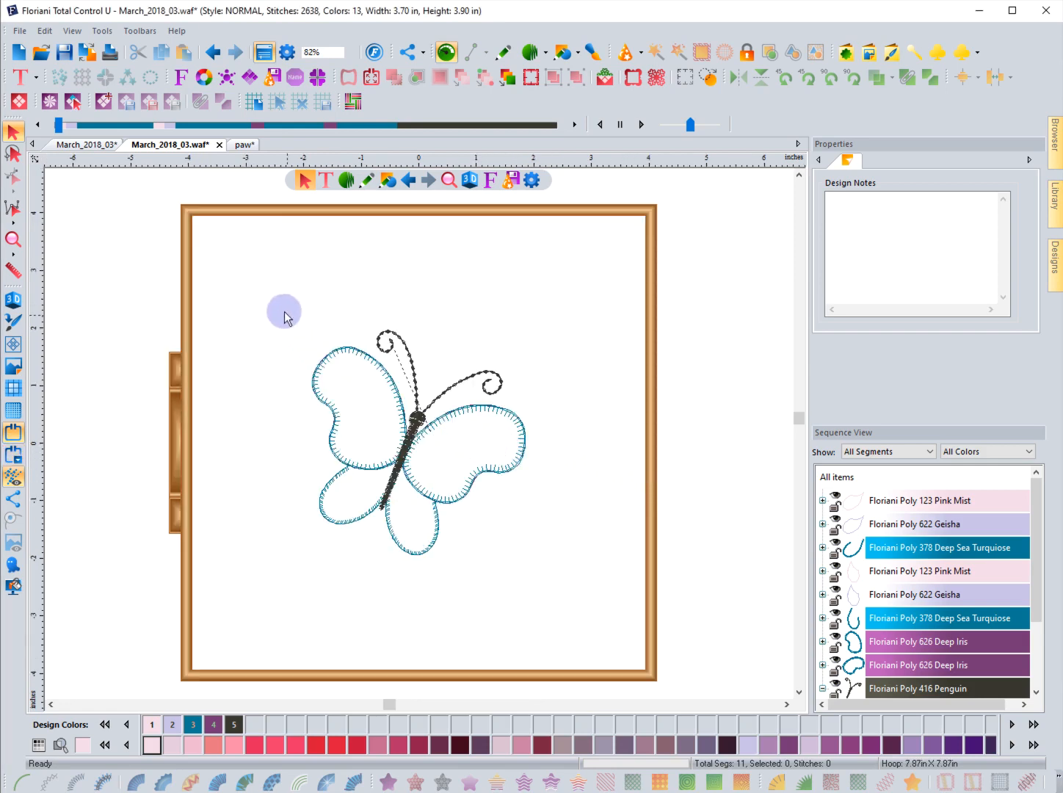
left_click_drag(281, 303, 577, 596)
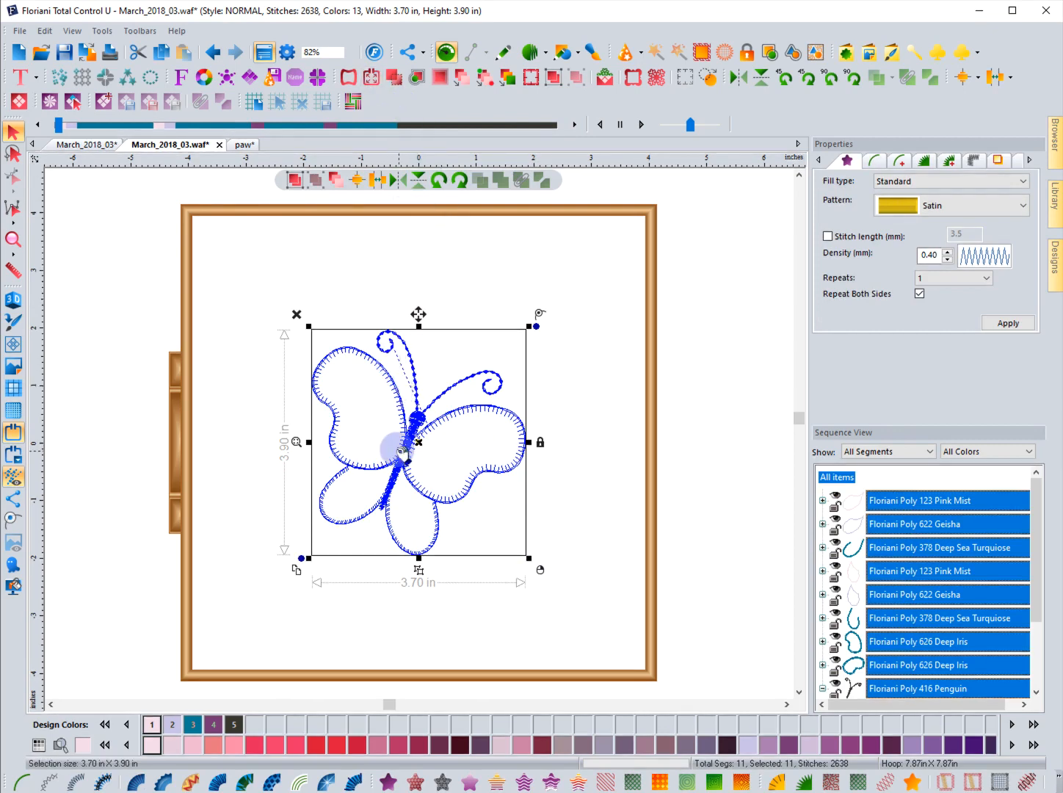
left_click(372, 78)
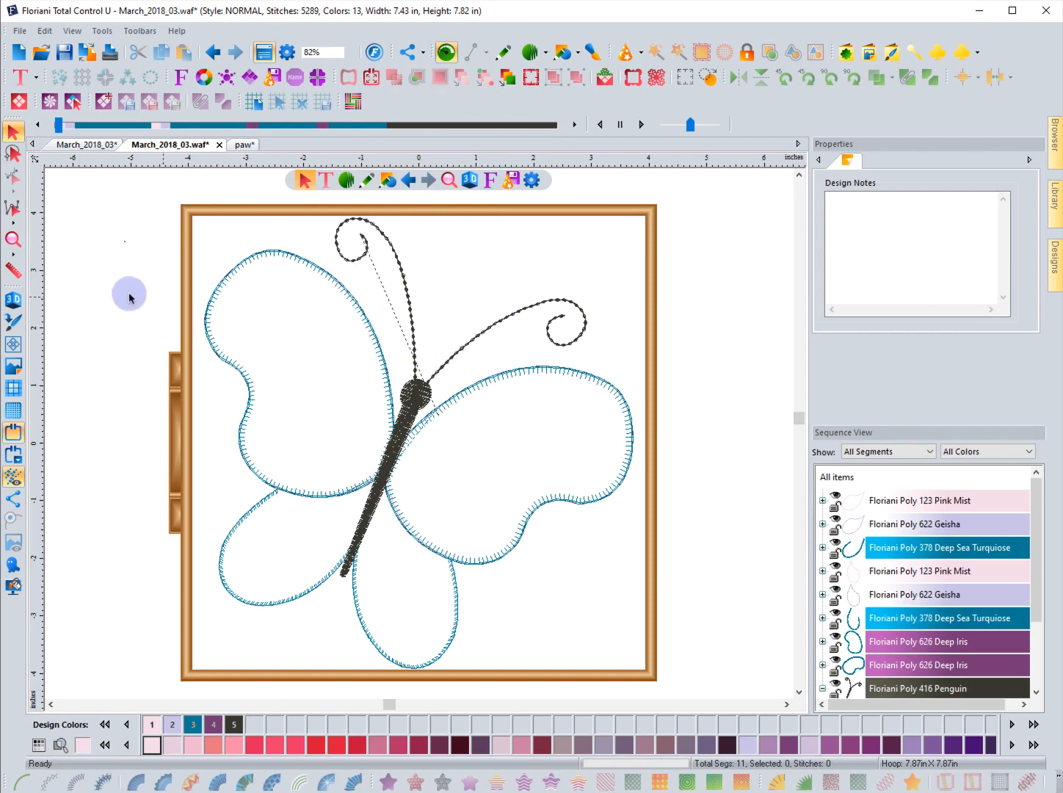
Turn on the 3D stitch view and inspect the butterfly's satin body, leaving nothing selected.
left_click(12, 301)
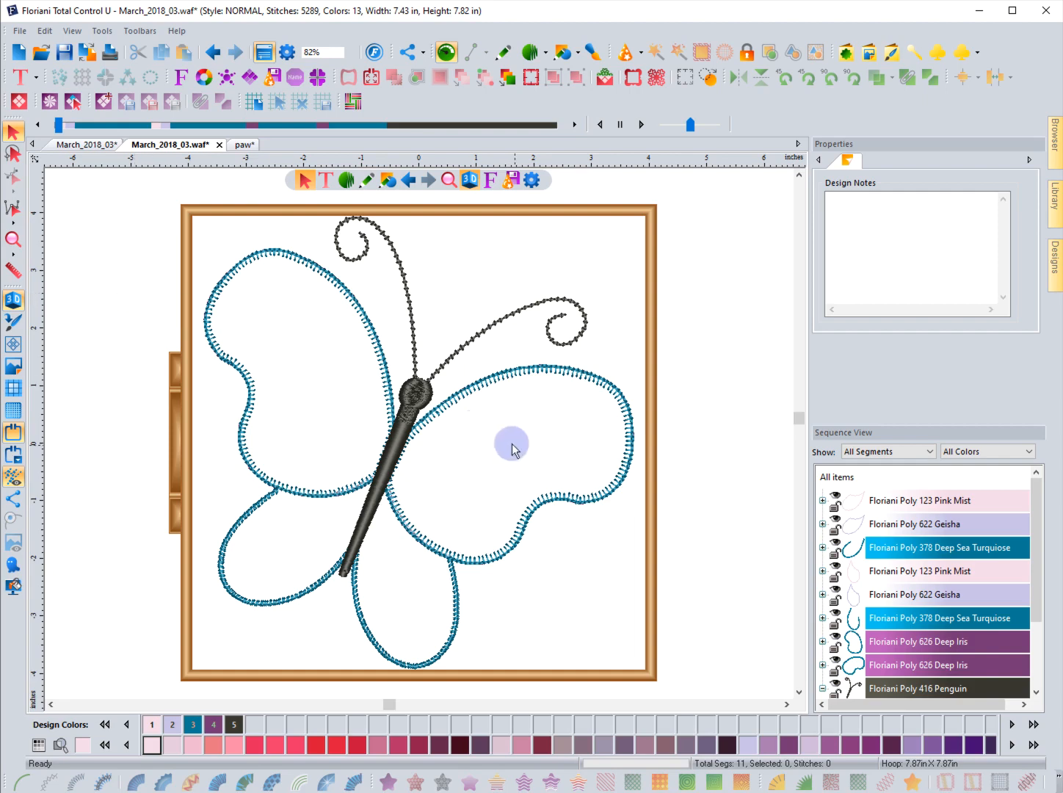
left_click(392, 453)
left_click(396, 456)
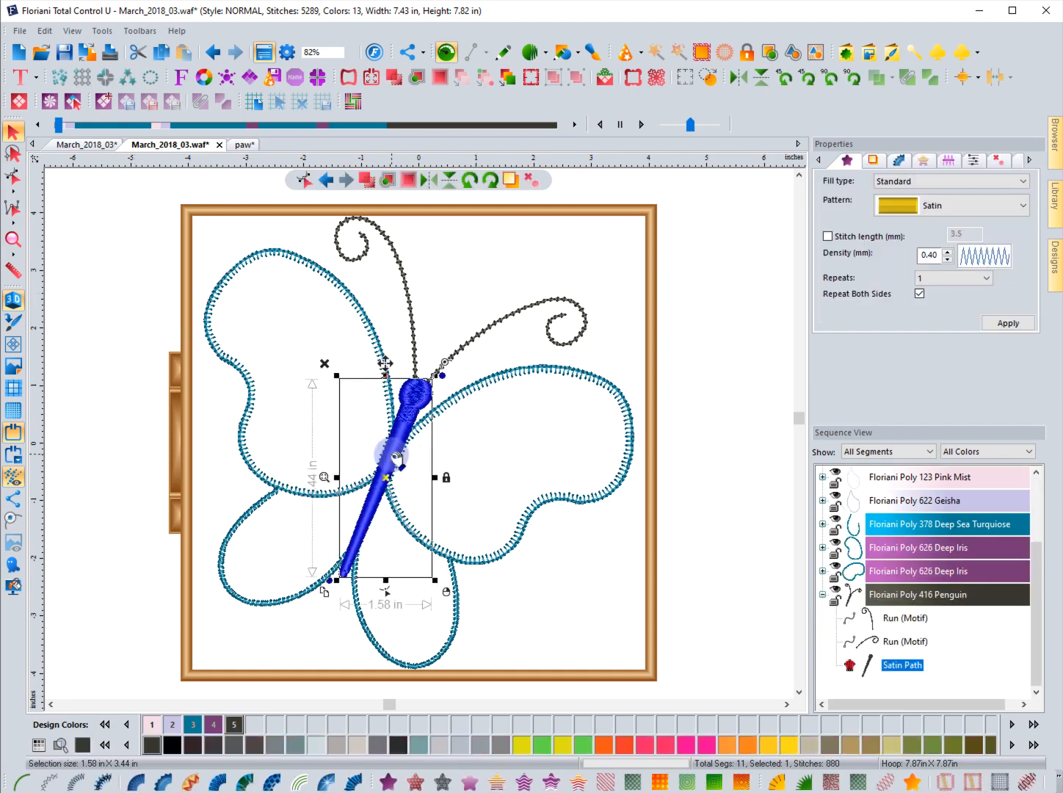
left_click(116, 308)
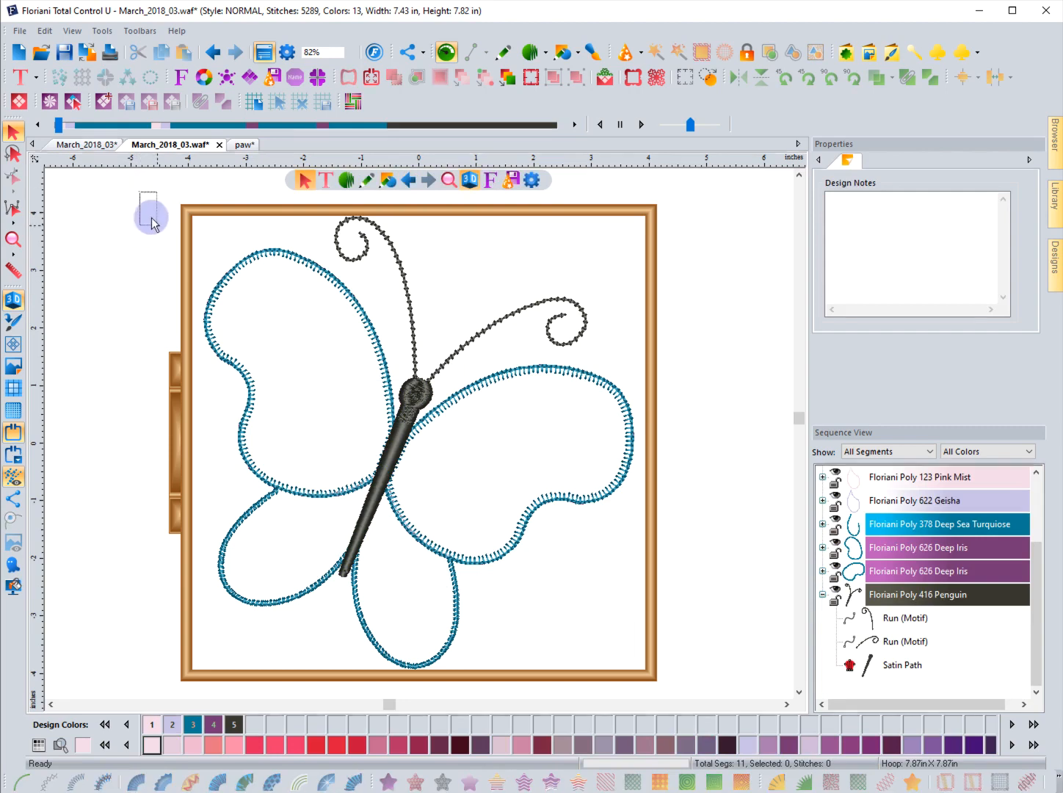
Select the whole butterfly, nudge it slightly within the hoop and clear the selection.
left_click_drag(139, 193, 671, 572)
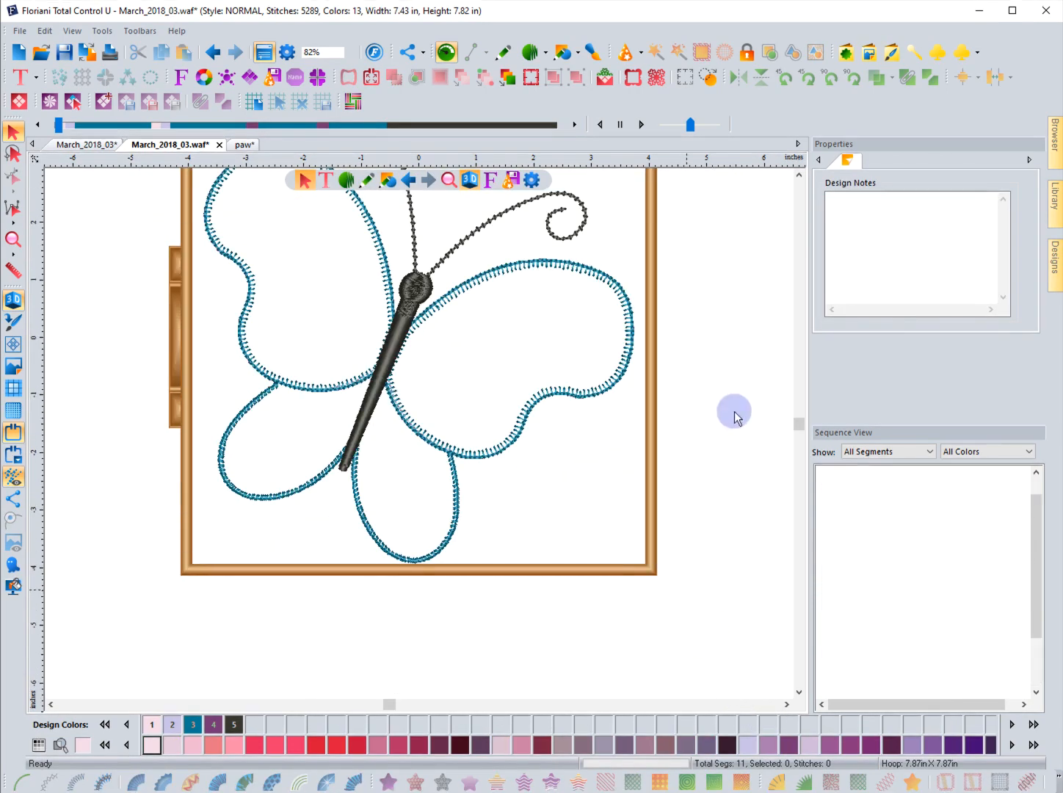
scroll(800, 172, "up", 3)
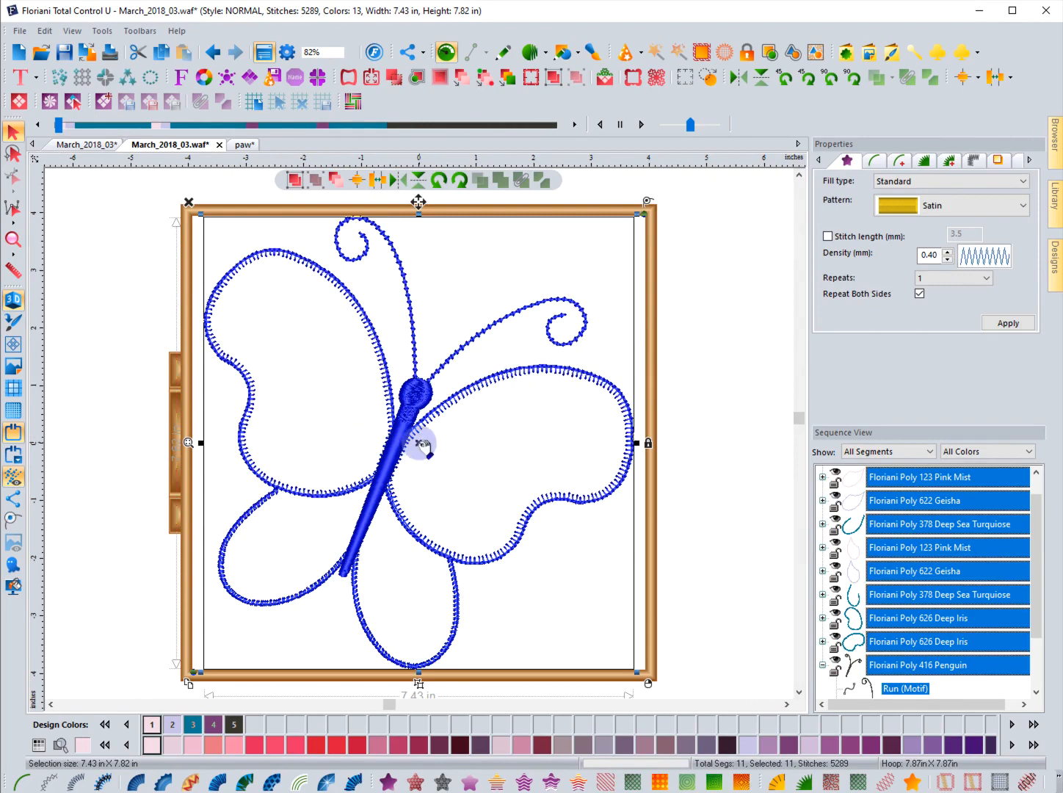
mouse_move(436, 439)
left_mouse_down()
mouse_move(576, 440)
mouse_move(660, 334)
mouse_move(567, 318)
mouse_move(257, 321)
mouse_move(268, 430)
mouse_move(427, 445)
left_mouse_up()
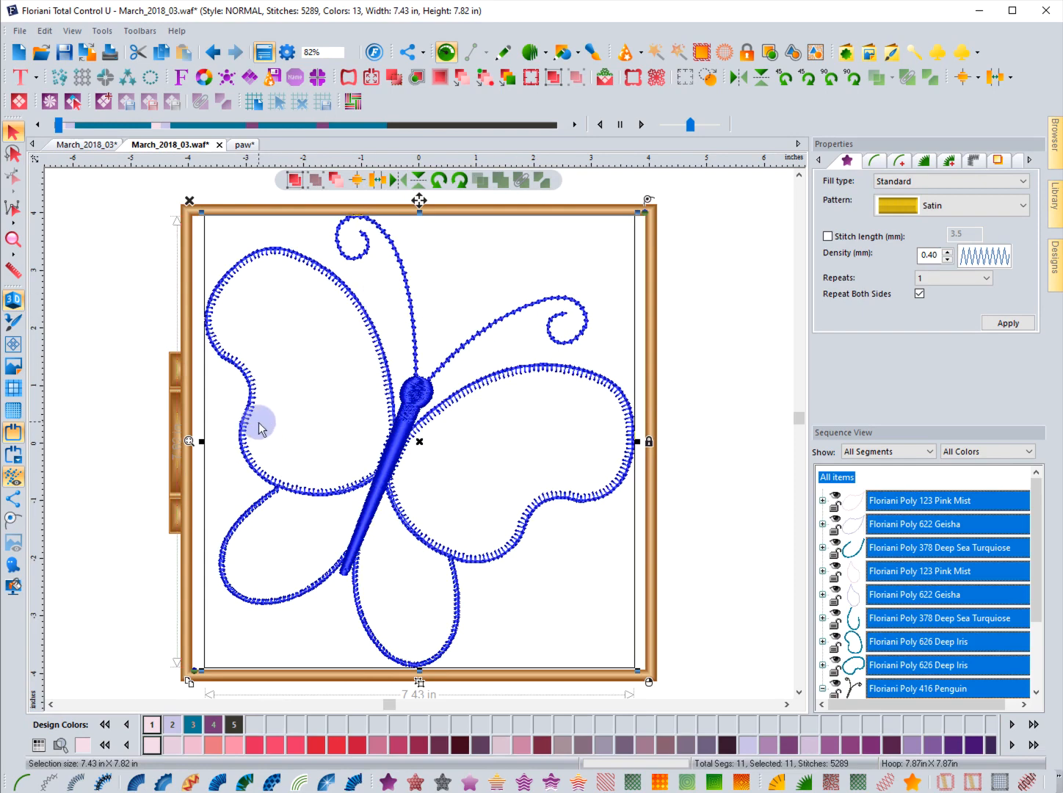
left_click(119, 361)
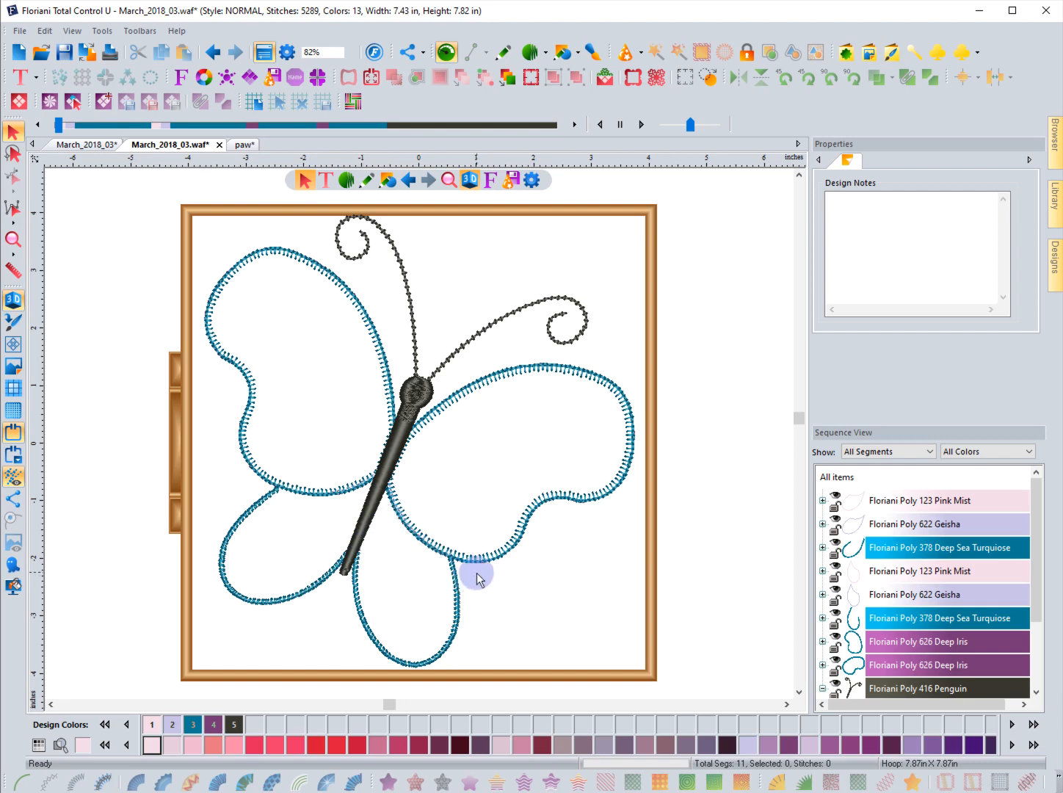
Change the hoop to 100mm X 100mm and fit the whole butterfly to it.
left_click(14, 454)
left_click(467, 350)
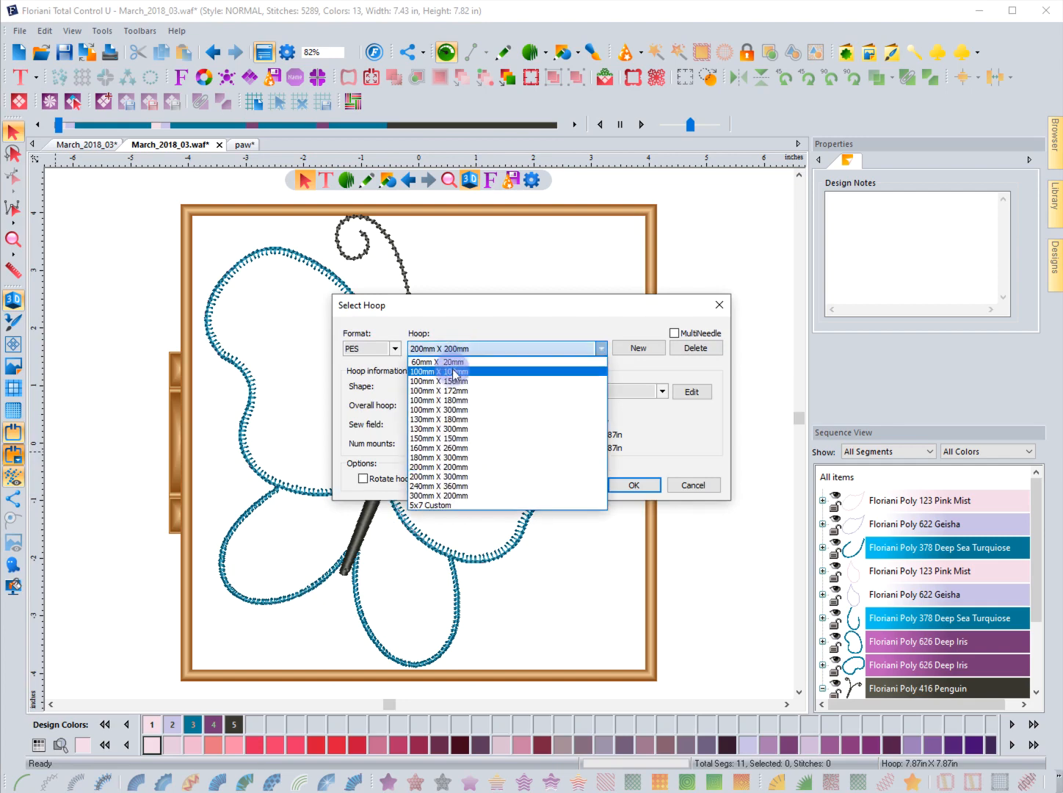
left_click(454, 371)
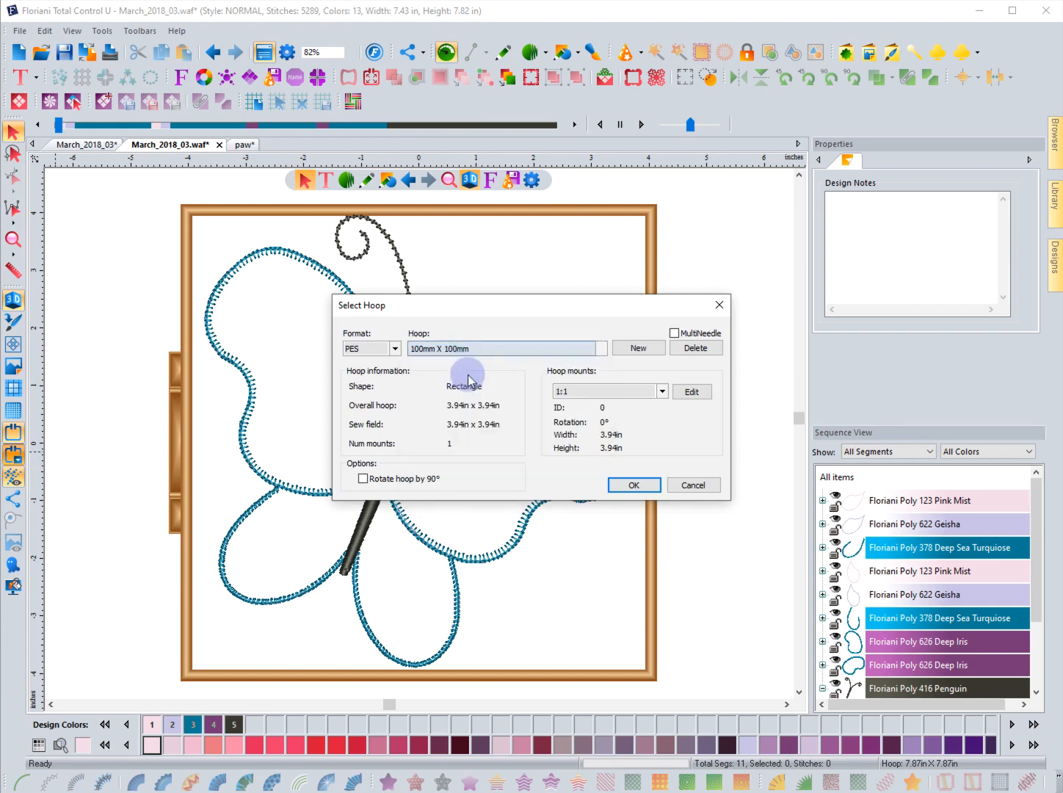
left_click(635, 486)
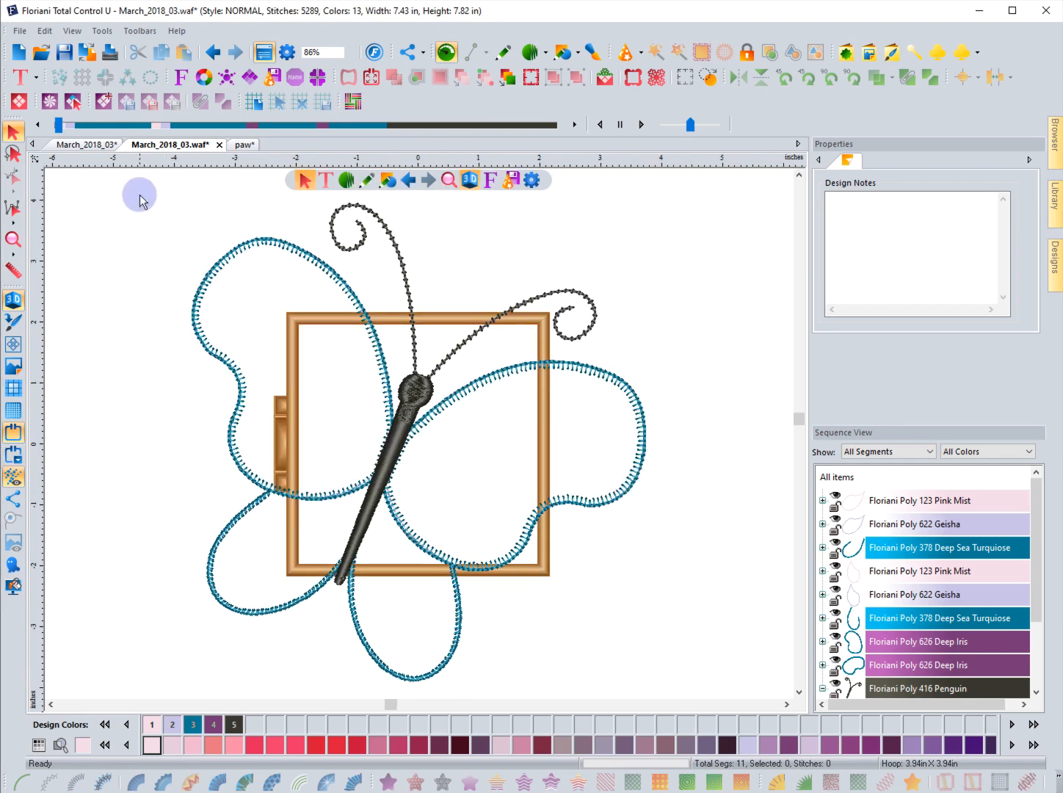
left_click_drag(139, 195, 674, 690)
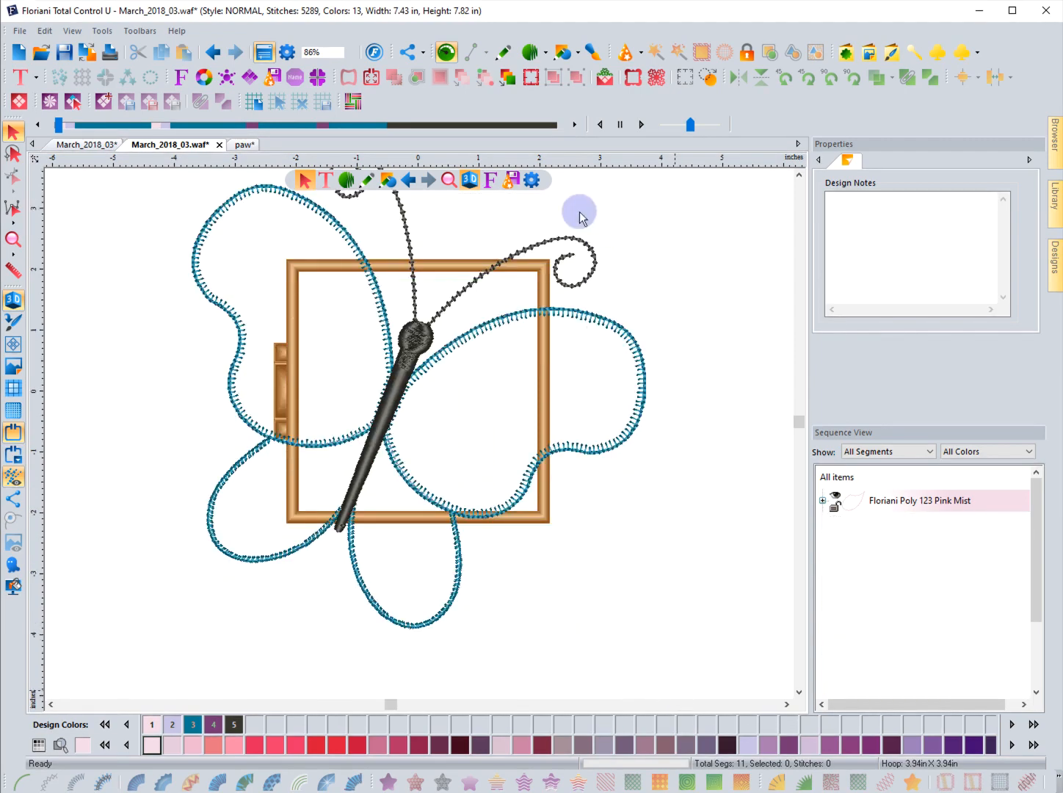
left_click(371, 78)
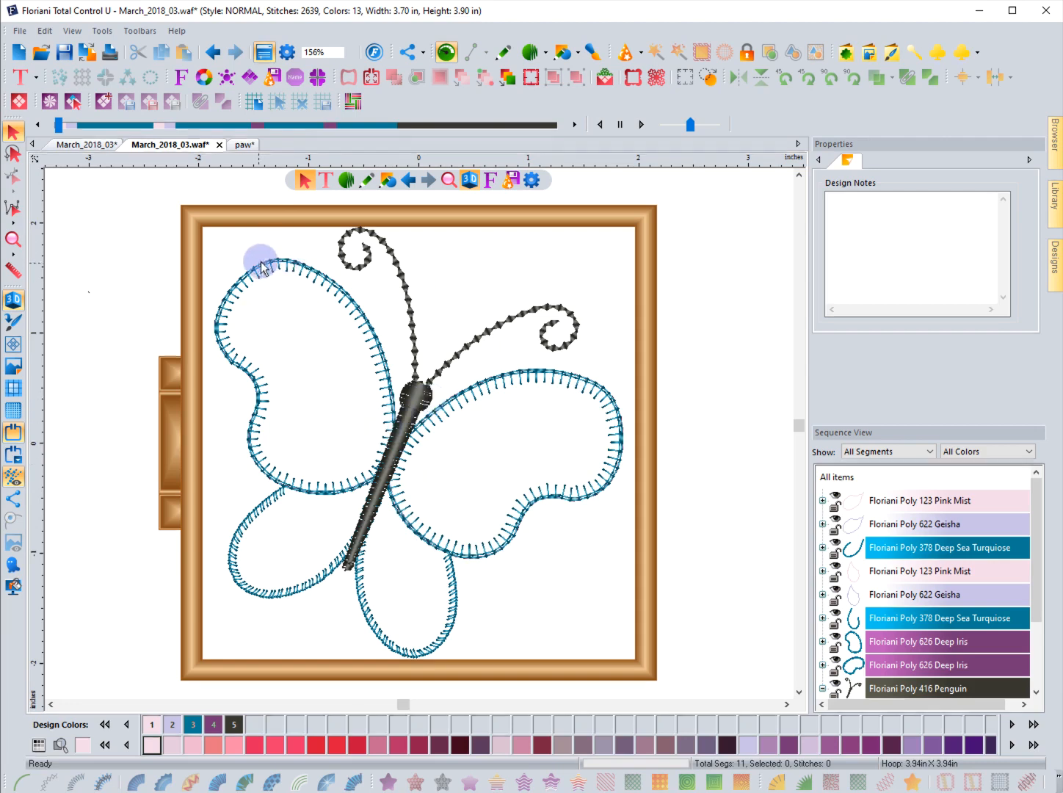
left_click(13, 455)
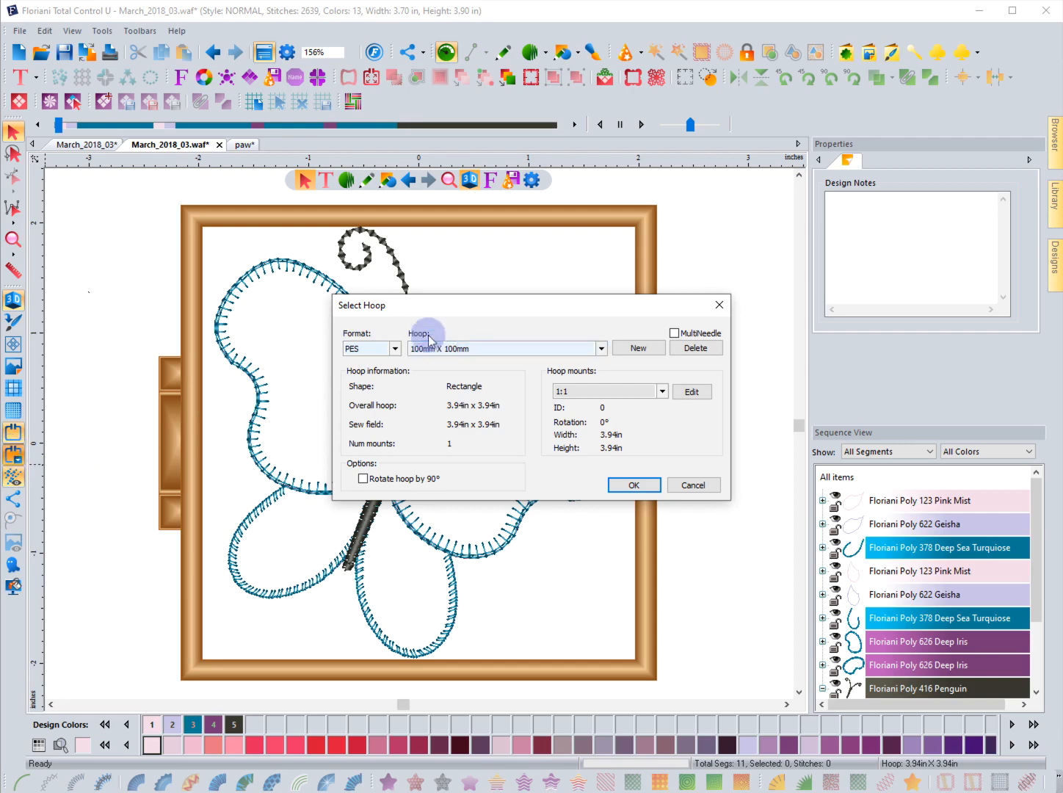
left_click(94, 145)
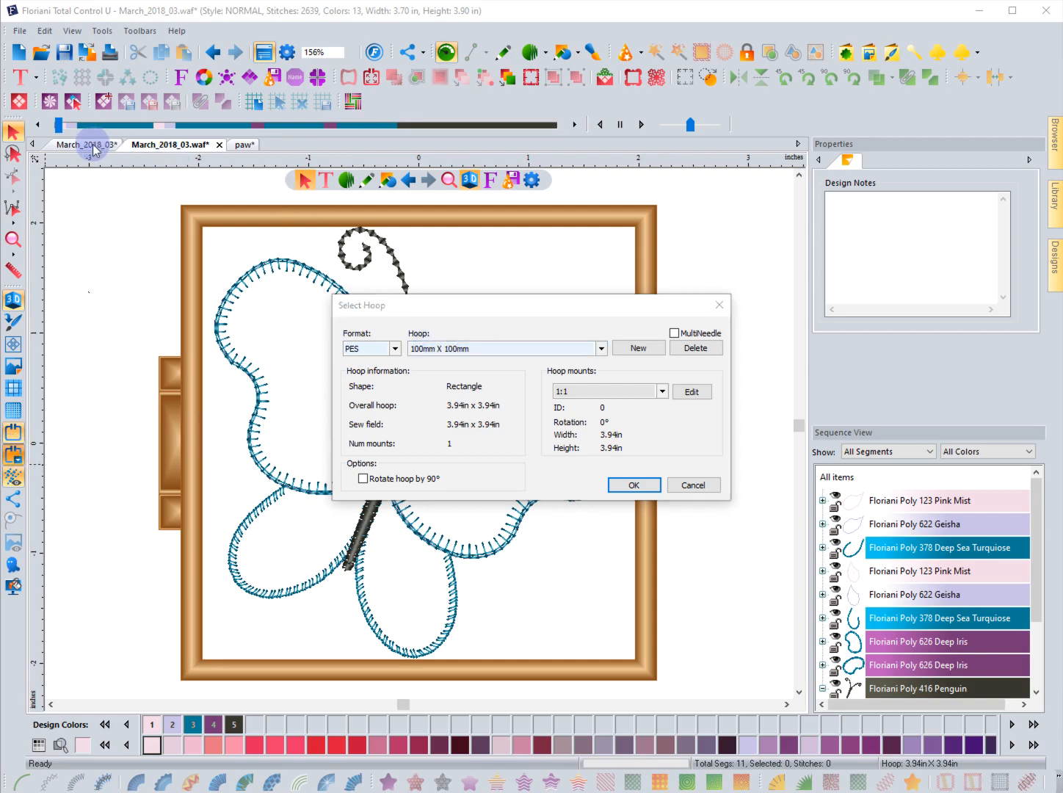
left_click(691, 488)
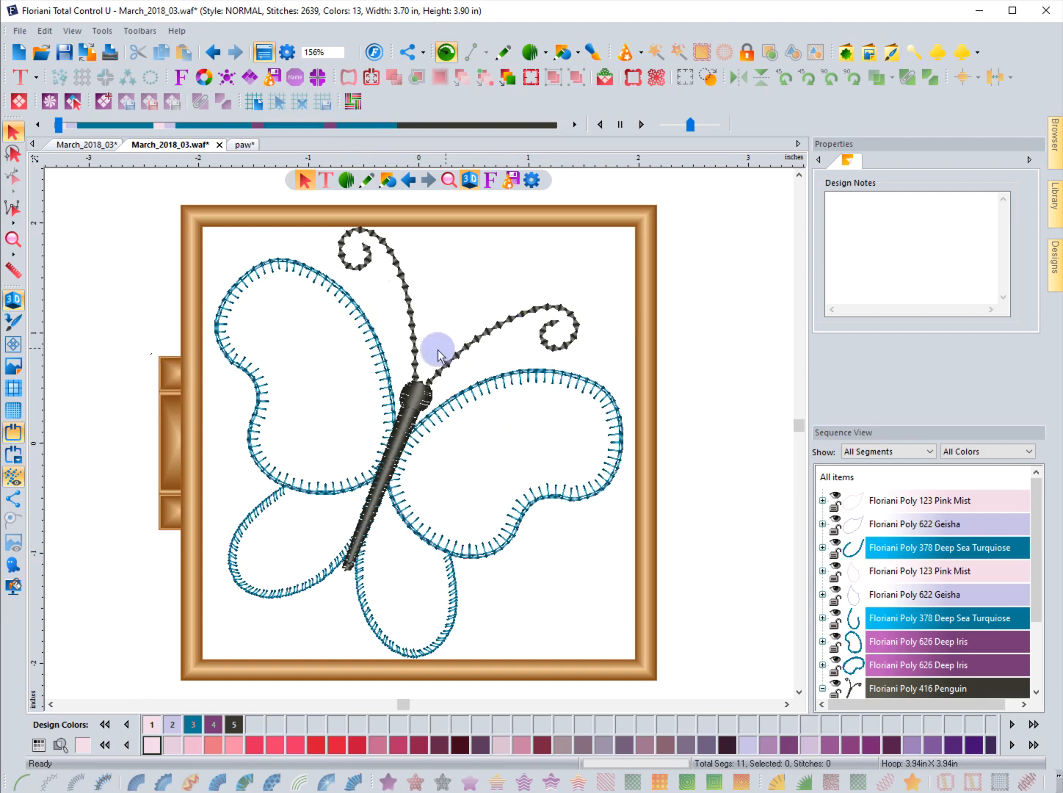
Switch to the March_2018_03 design with the butterfly photo and show its hoop.
left_click(85, 146)
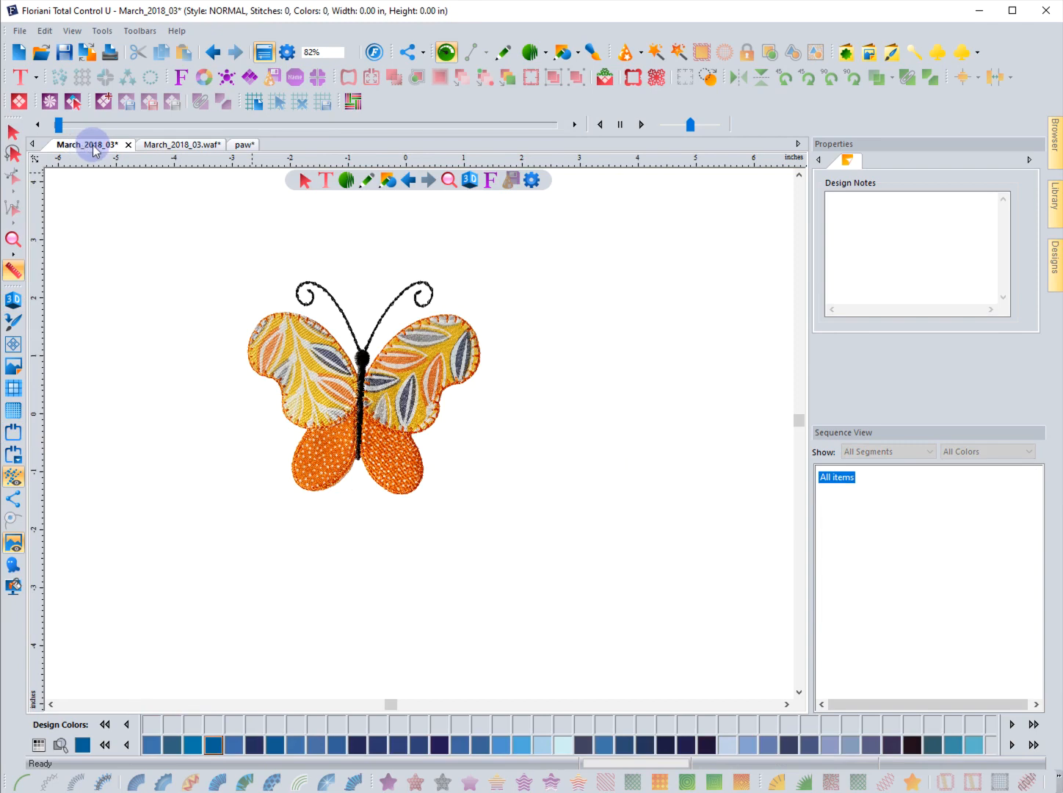
left_click(14, 433)
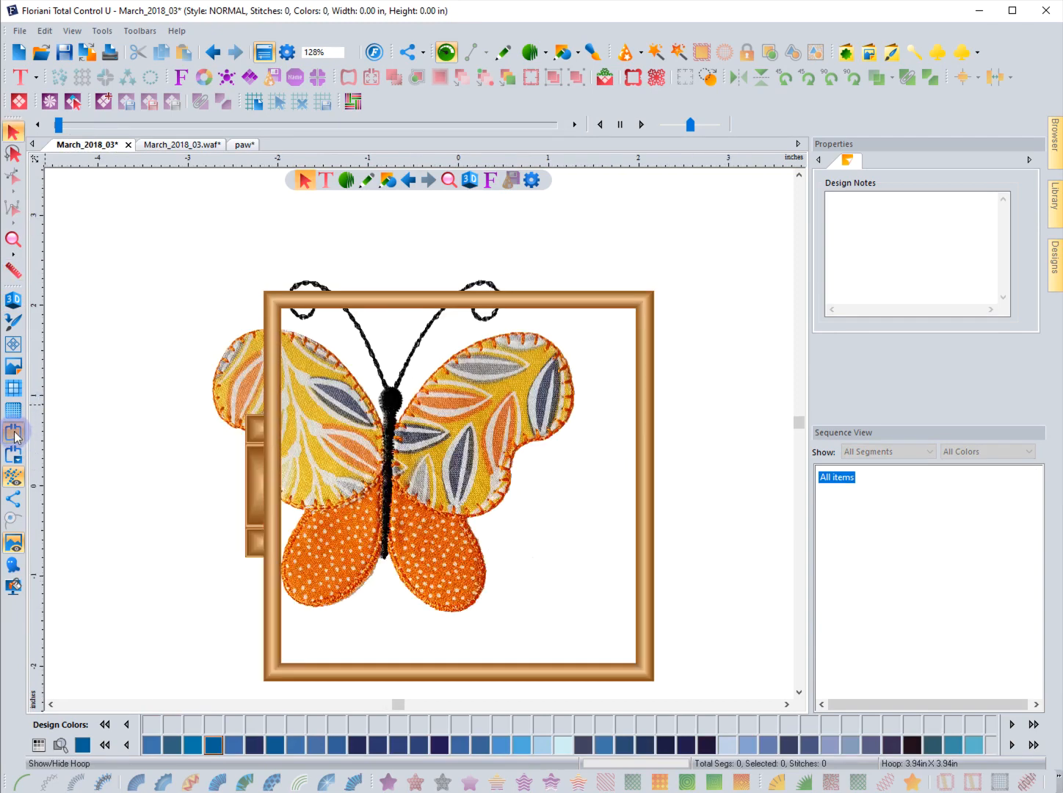
left_click(836, 479)
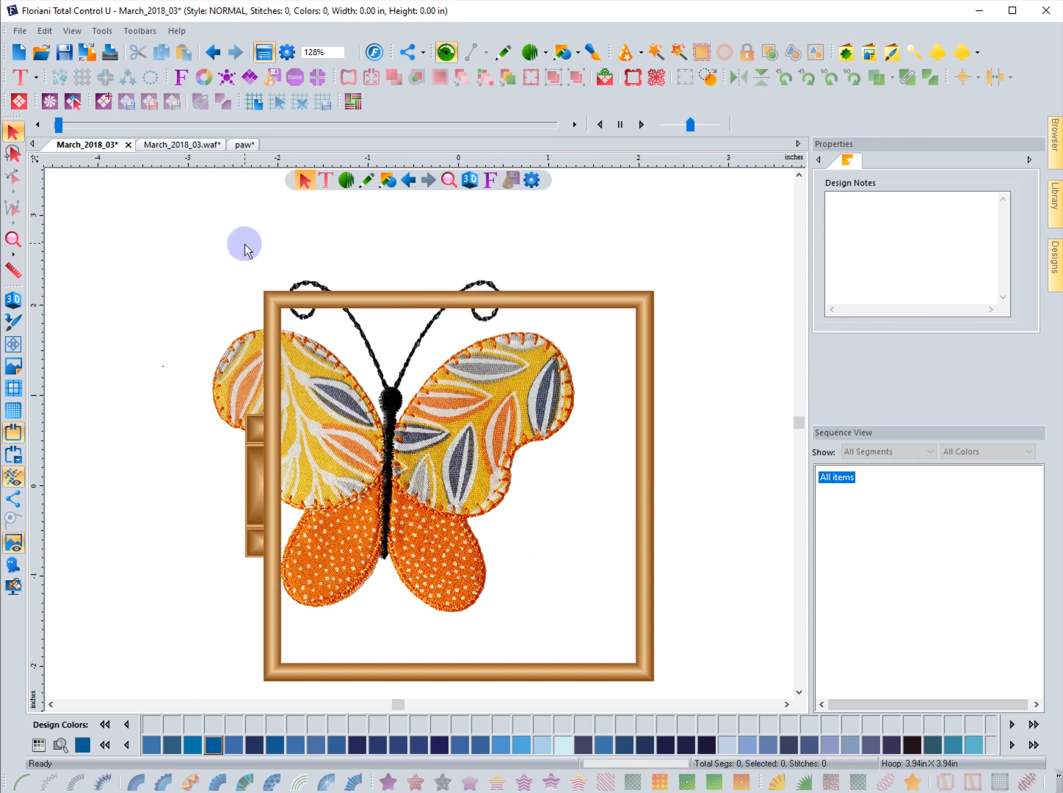
Show the hoop in the paw design and fit the whole paw artwork to it.
left_click(244, 145)
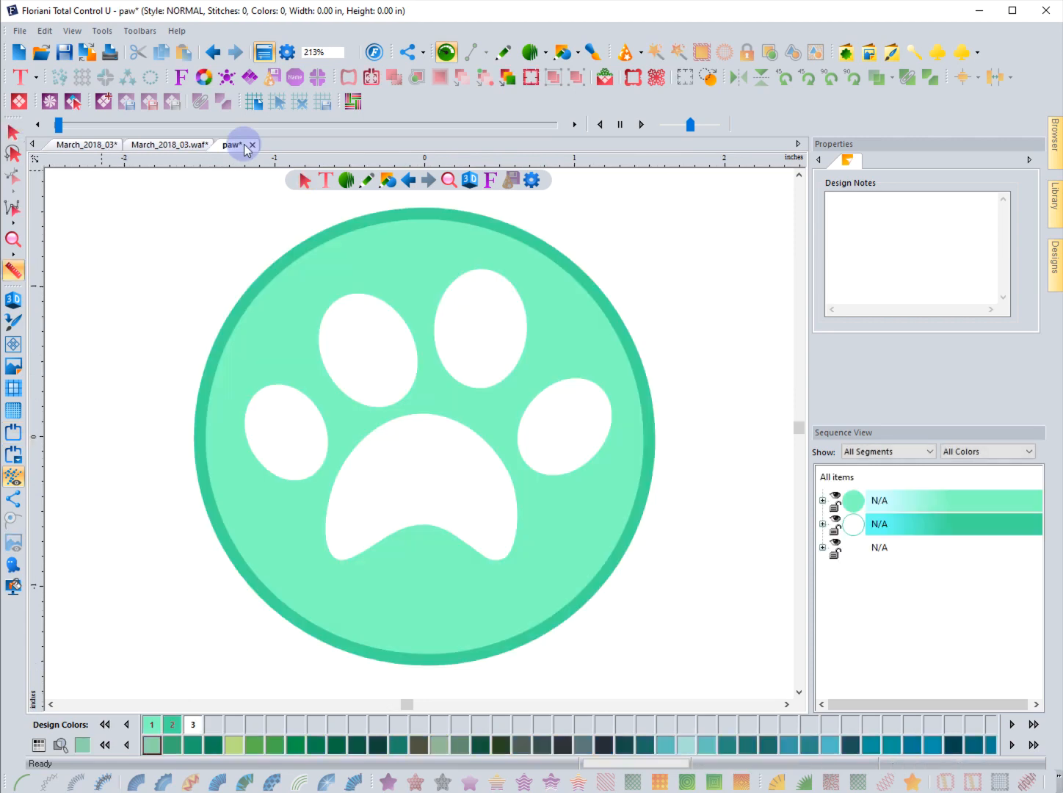
scroll(258, 376, "down", 2)
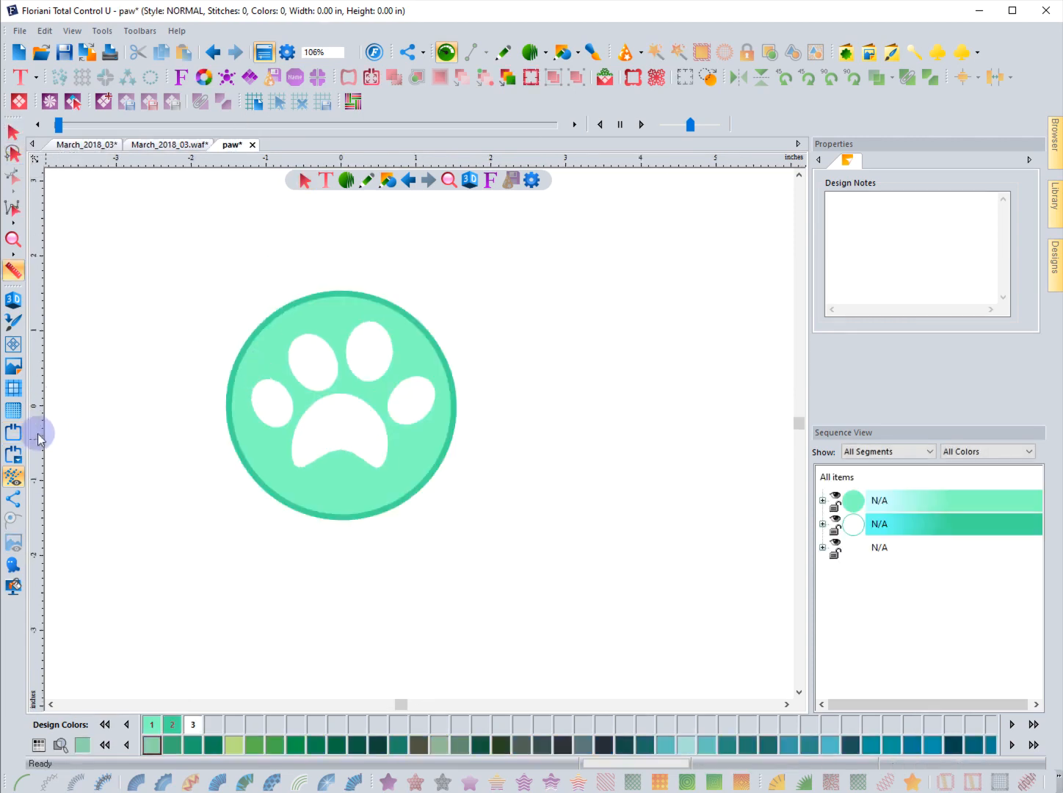
left_click(14, 434)
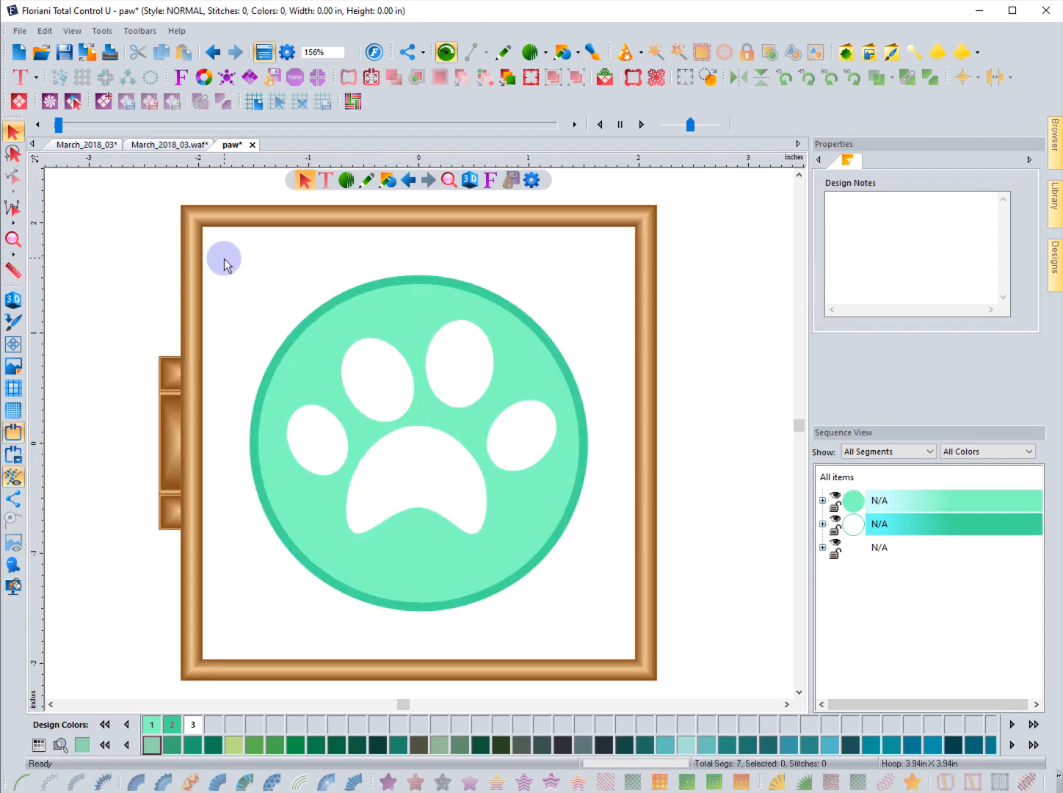
left_click_drag(224, 258, 602, 625)
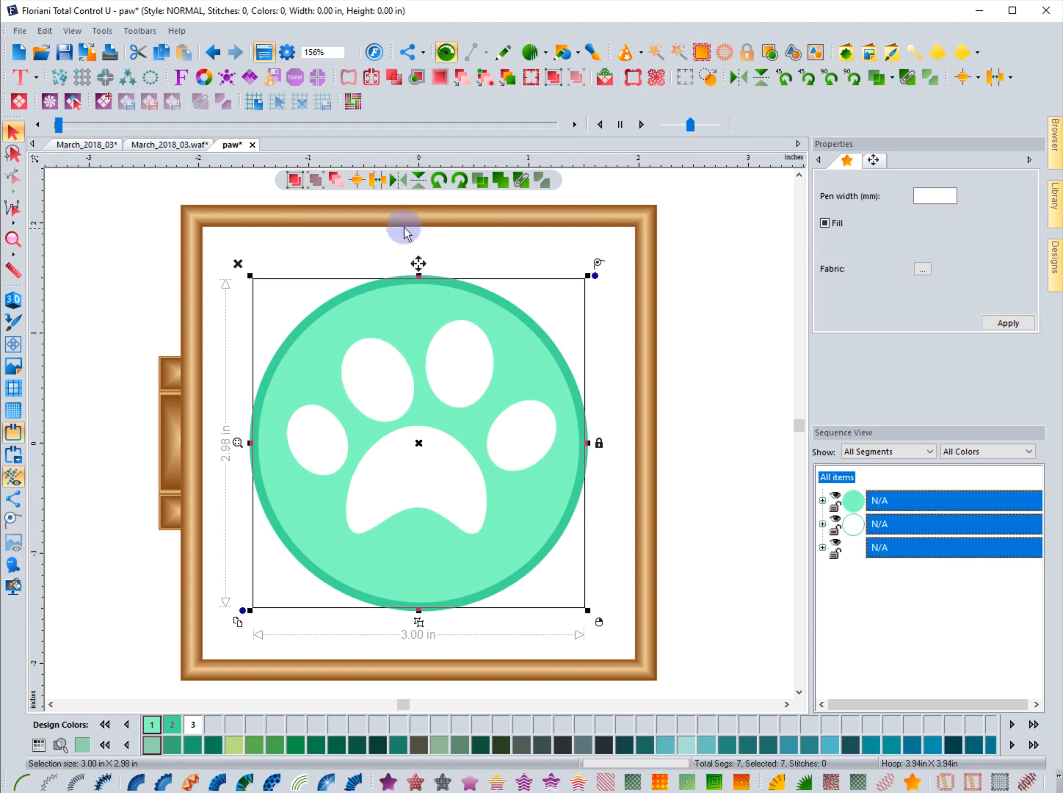
left_click(372, 81)
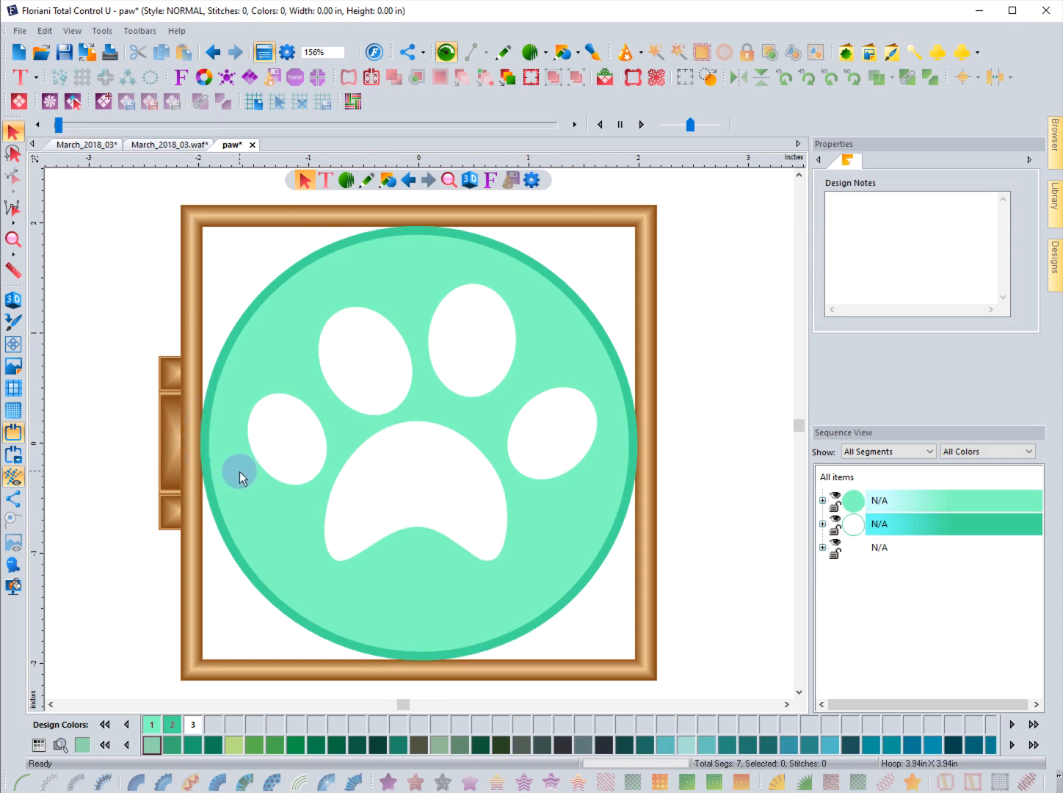
Select the dark green circle outline around the paw, move it slightly left of the light green disc and undo the move.
left_click(225, 348)
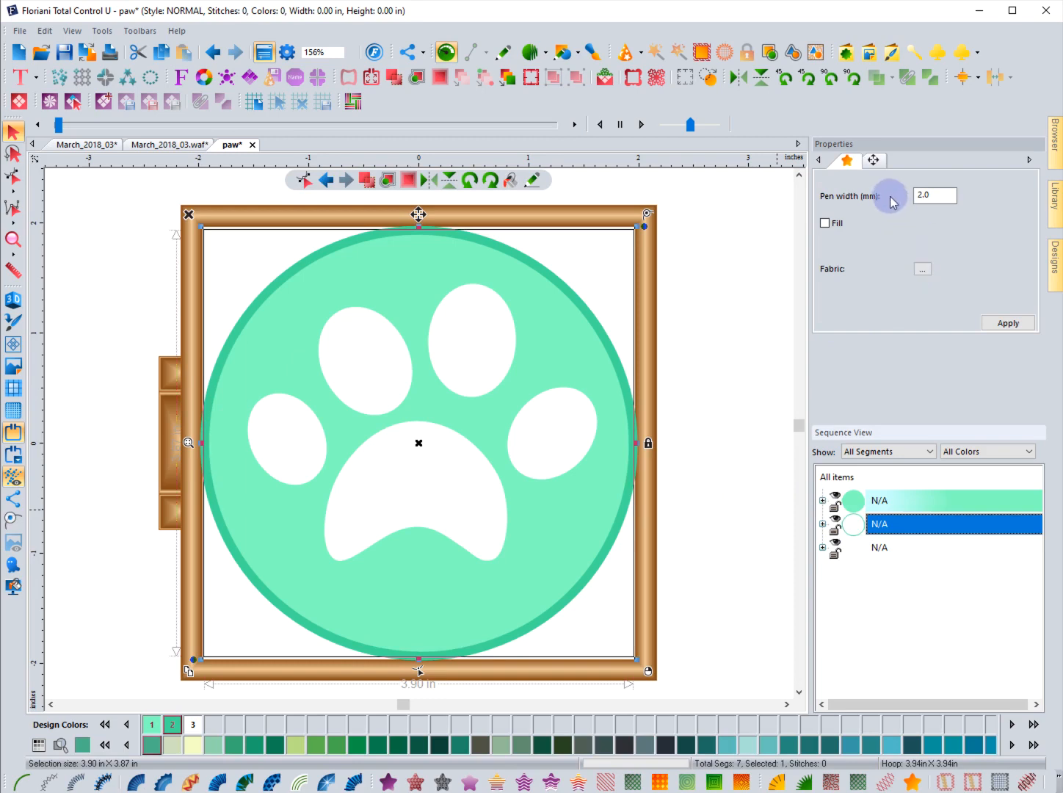
left_click(937, 196)
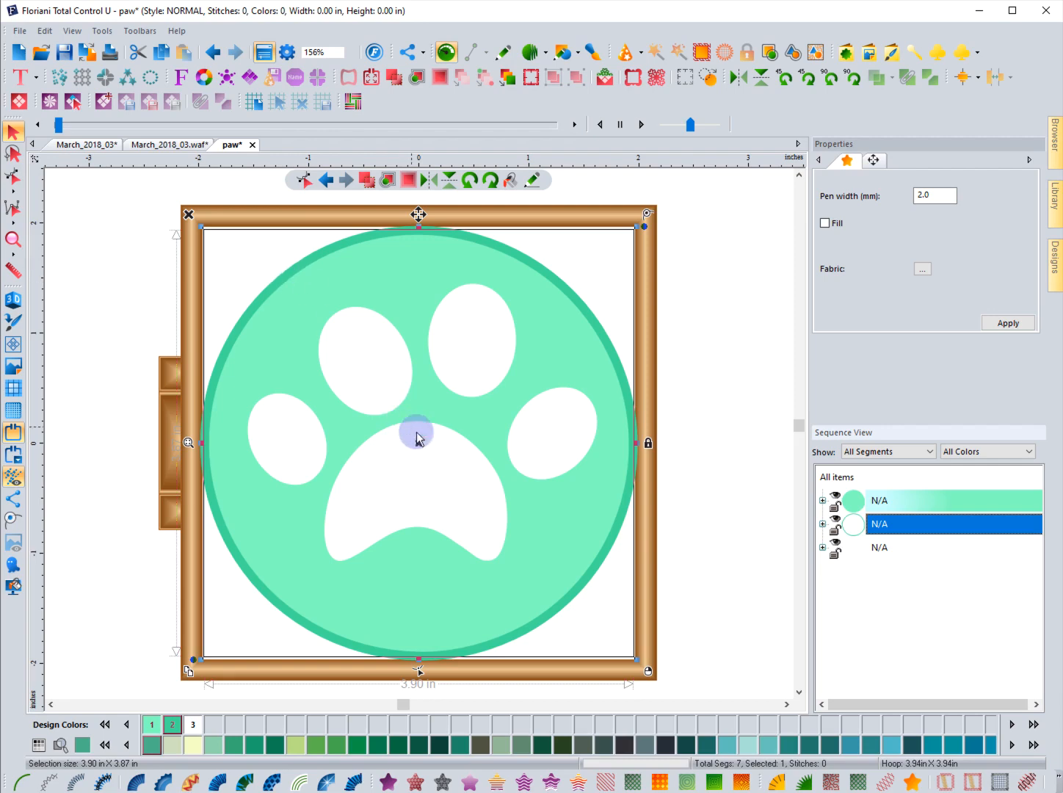
left_click_drag(422, 440, 396, 440)
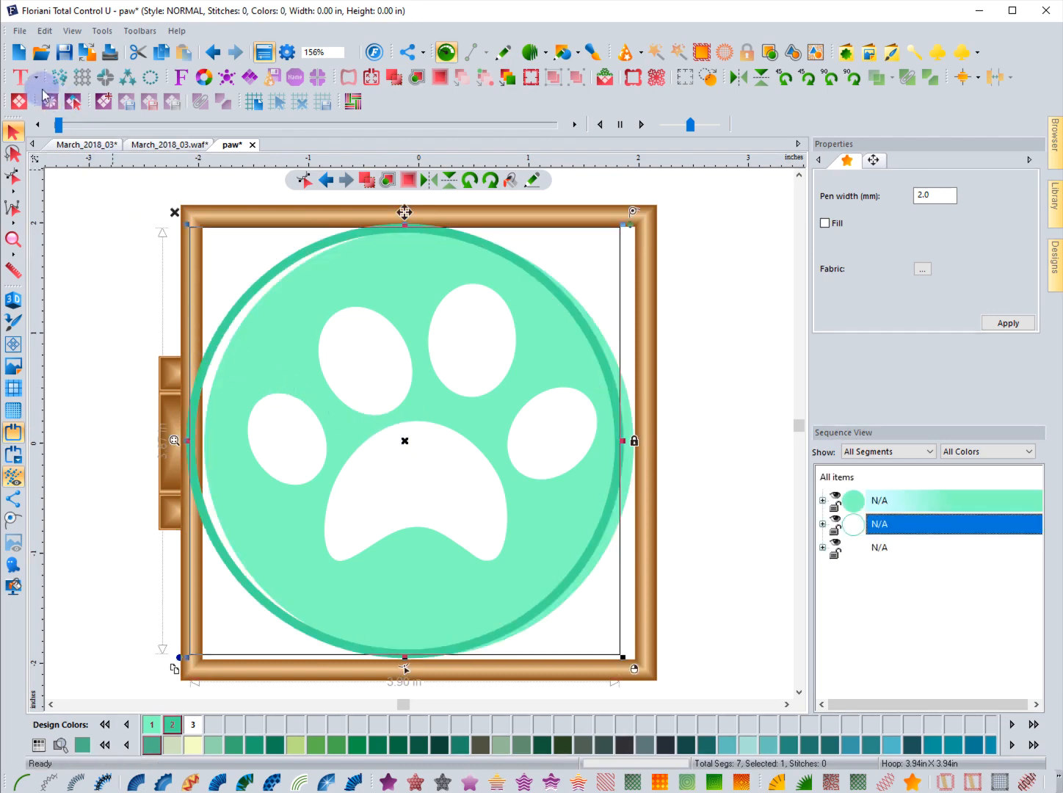
left_click(211, 53)
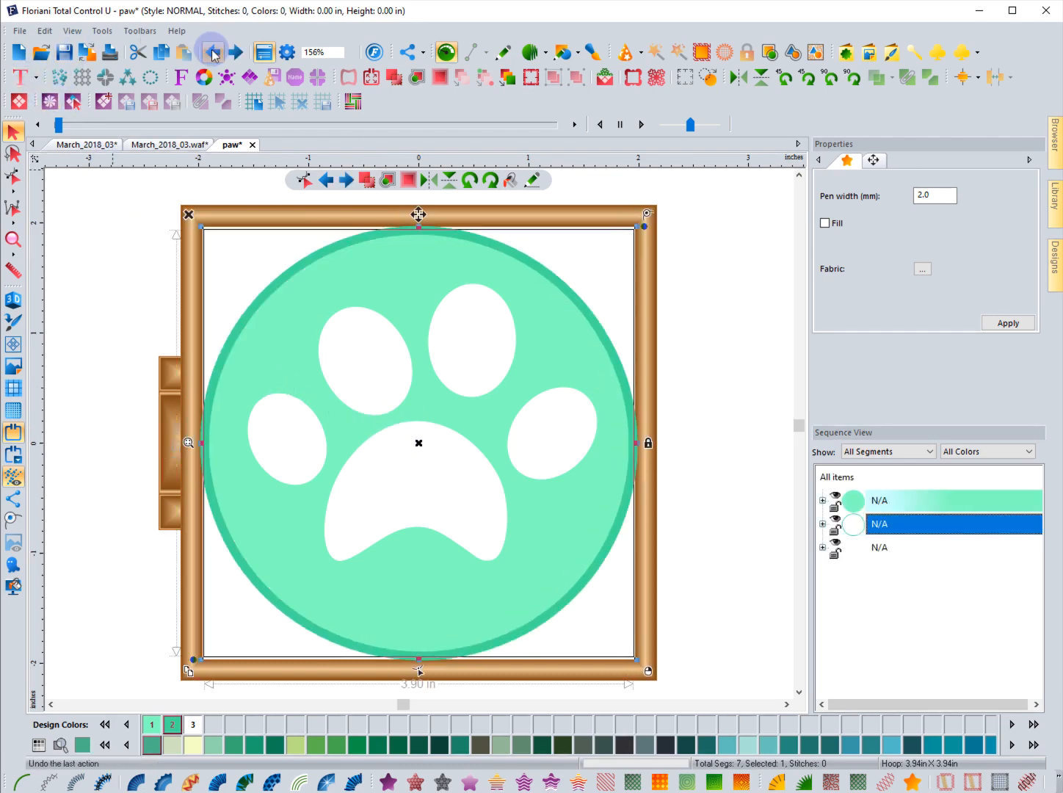
Set the pen width of the paw's circle outline to 0 mm and clear the selection.
left_click(934, 194)
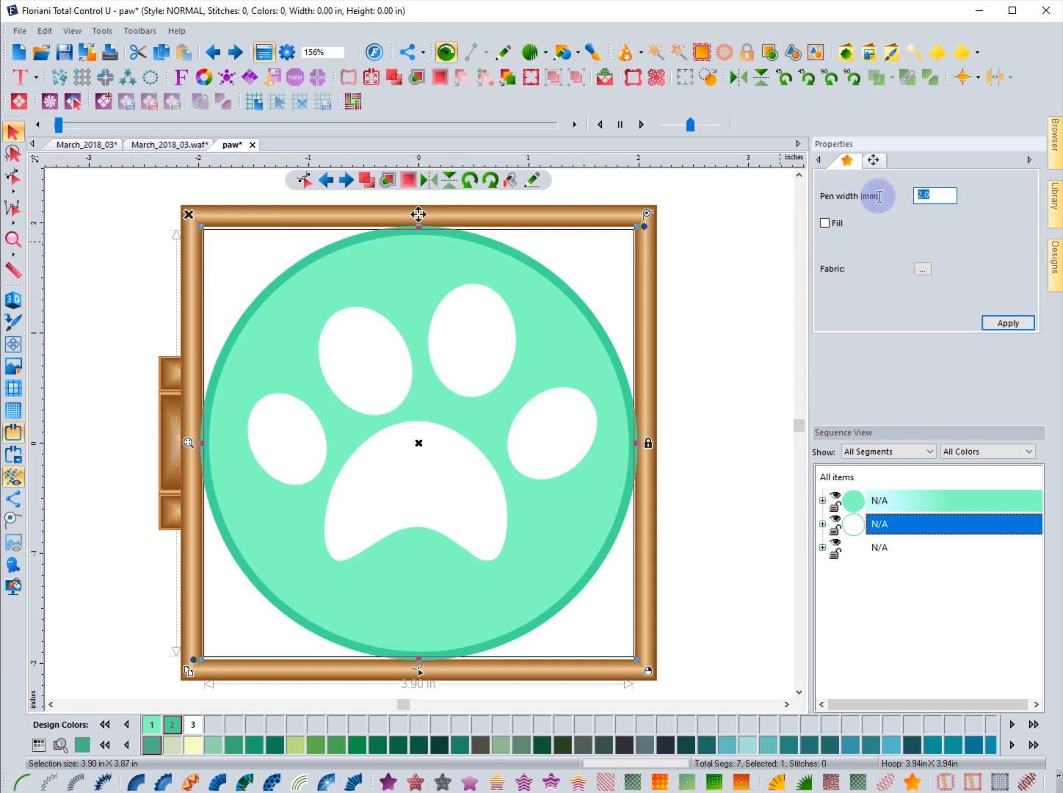
type("0.0")
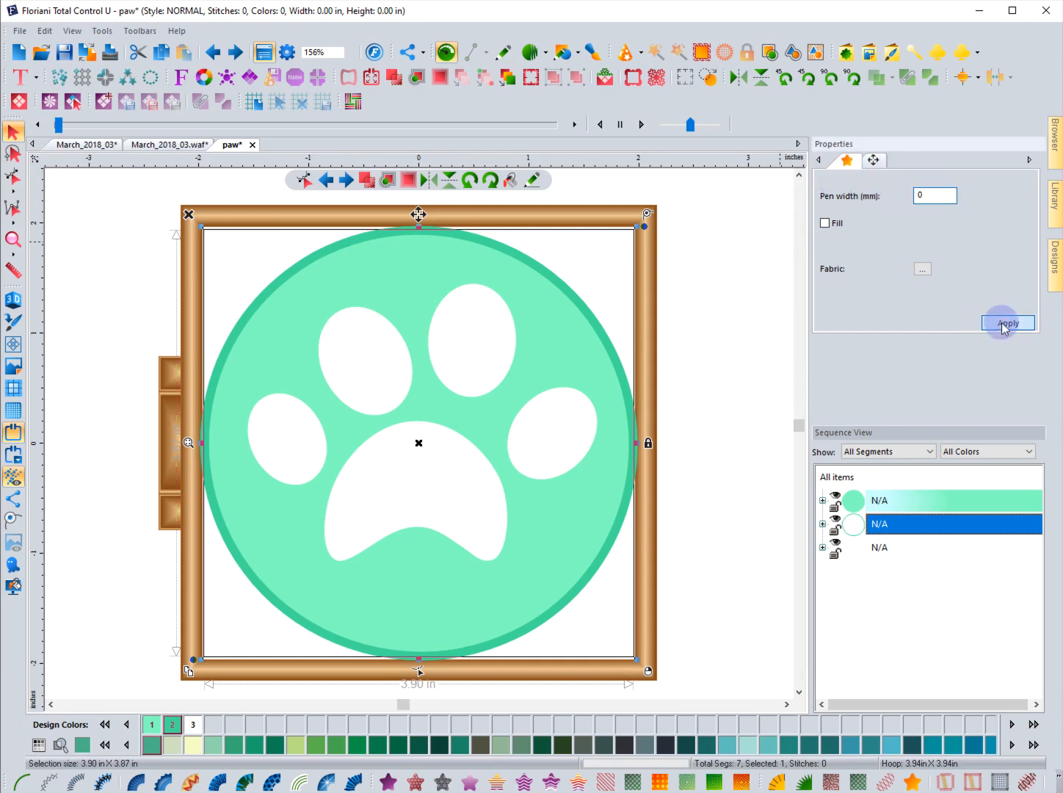
left_click(1008, 323)
left_click(185, 463)
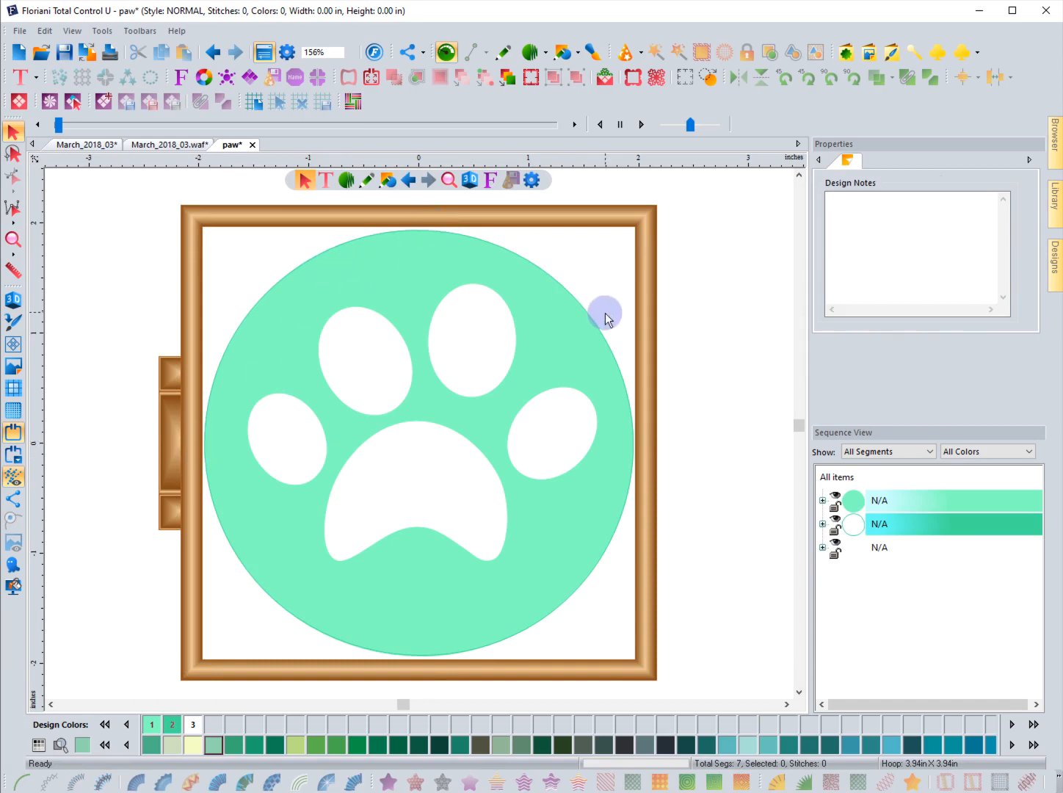
Select the circle outline around the paw again, set its pen width to 3 mm and clear the selection.
left_click(897, 527)
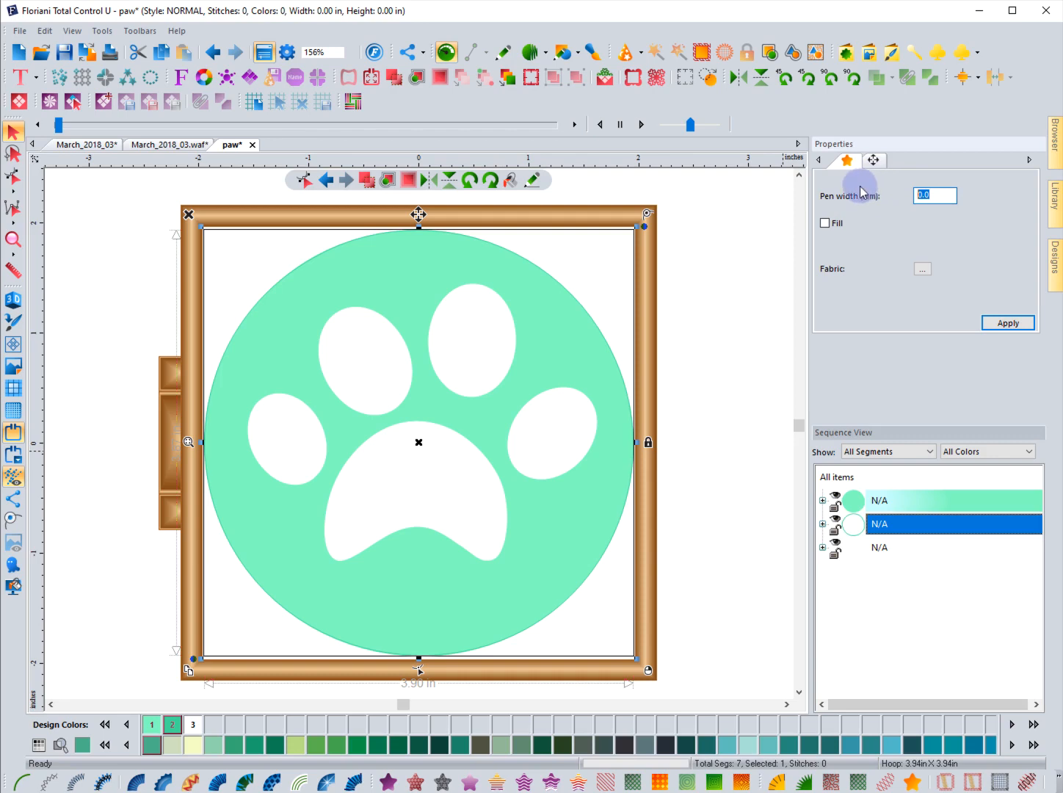
type("3")
left_click(1000, 321)
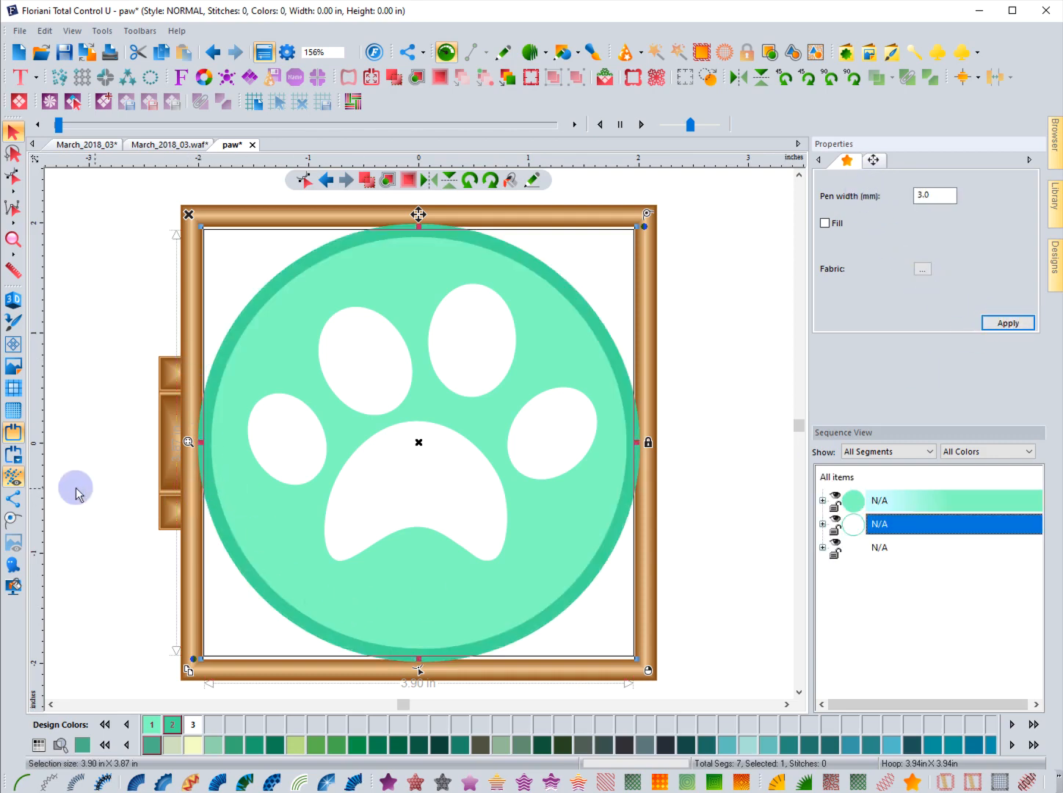
left_click(99, 473)
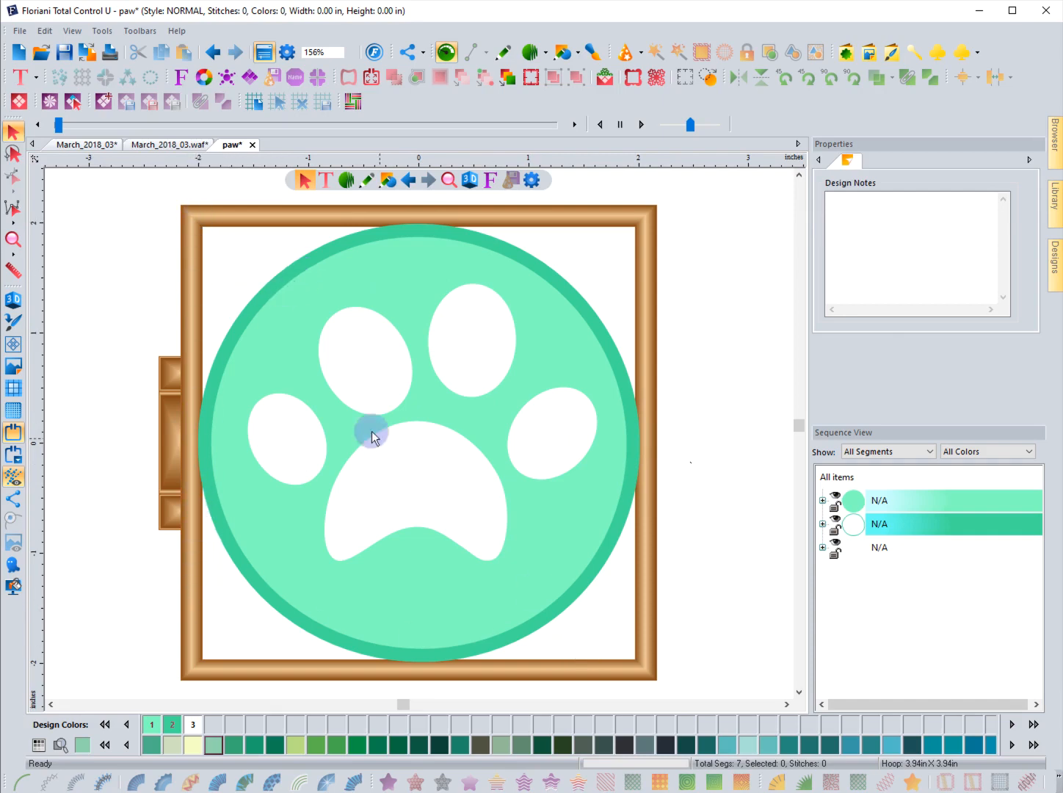
Look over the March_2018_03.waf and paw designs in their hoops and switch to the March_2018_03 butterfly photo design.
left_click(170, 146)
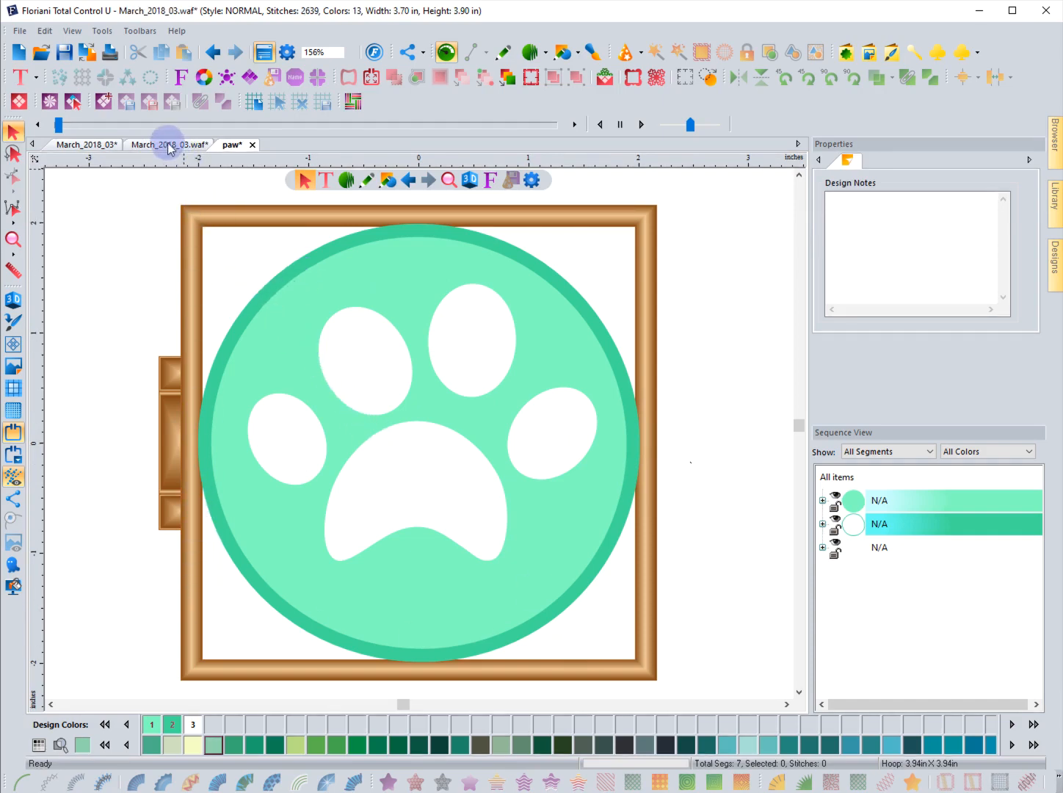
left_click(240, 146)
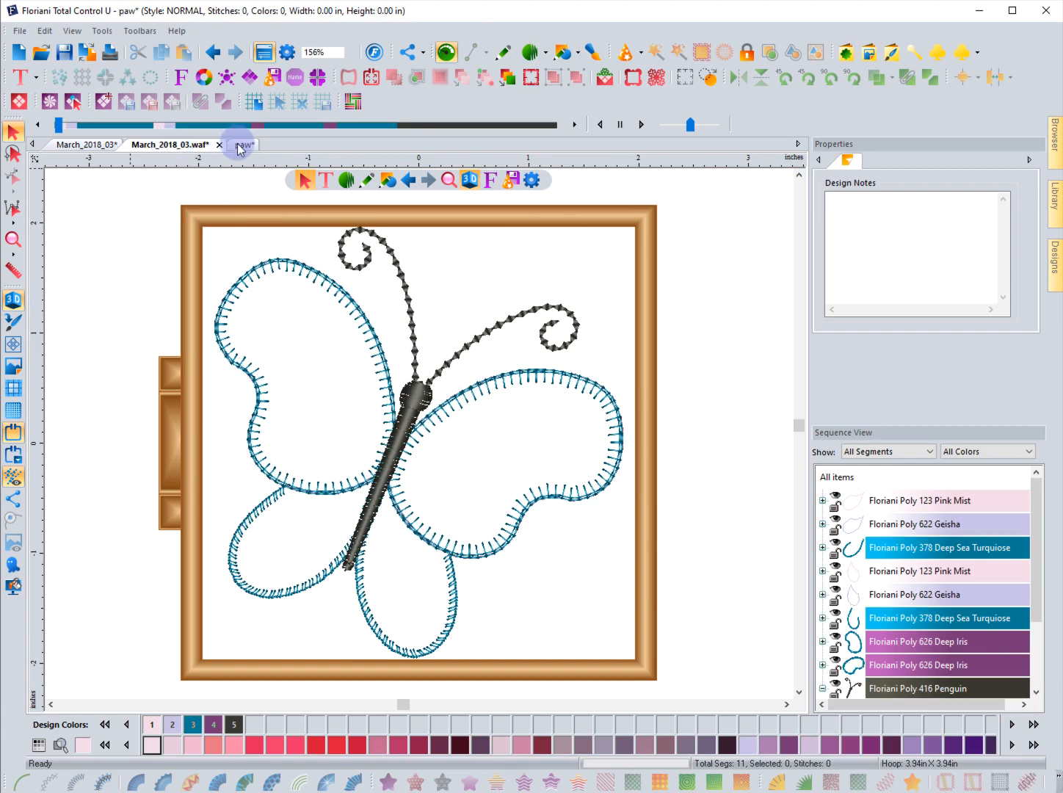
left_click(97, 147)
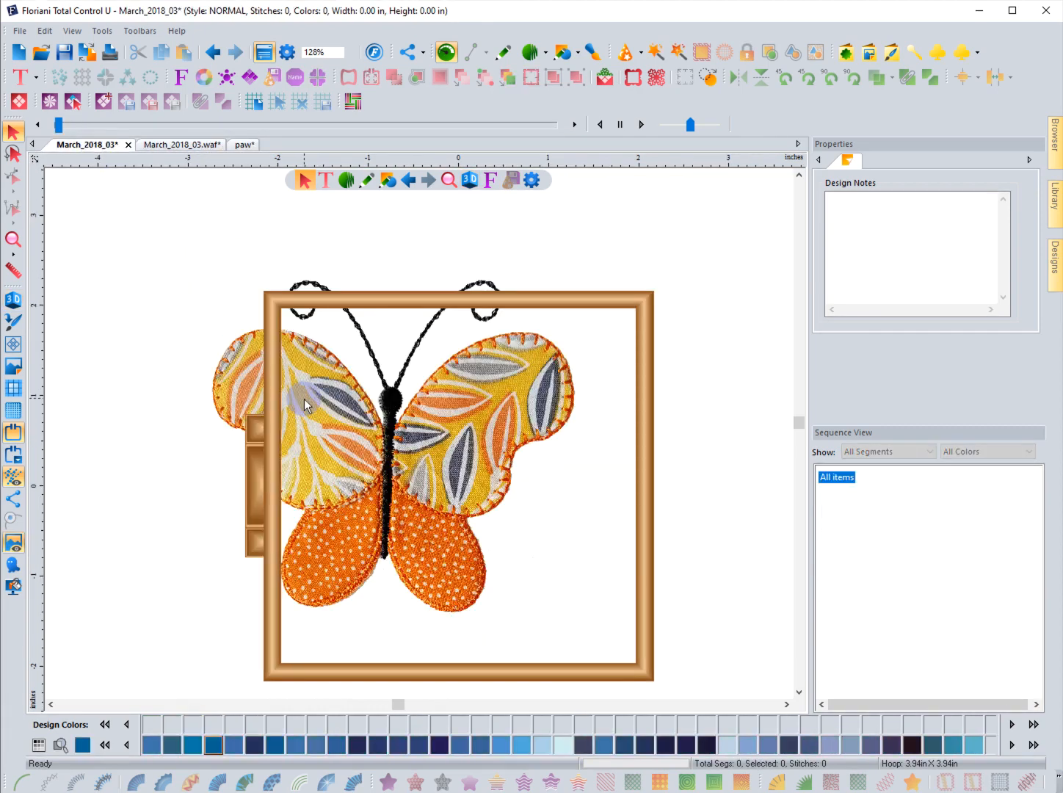